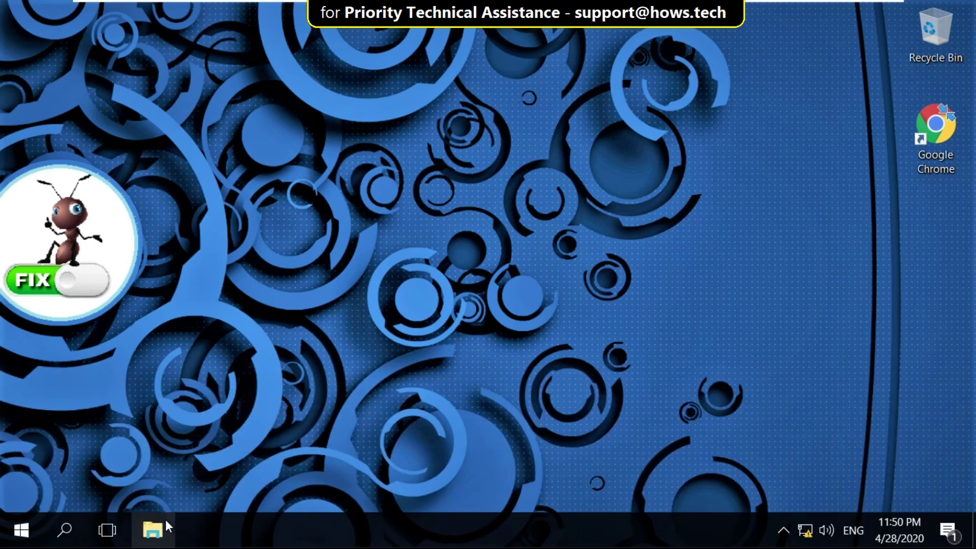
- Open the Properties of Local Disk (C:) from This PC in a maximised File Explorer
click(153, 530)
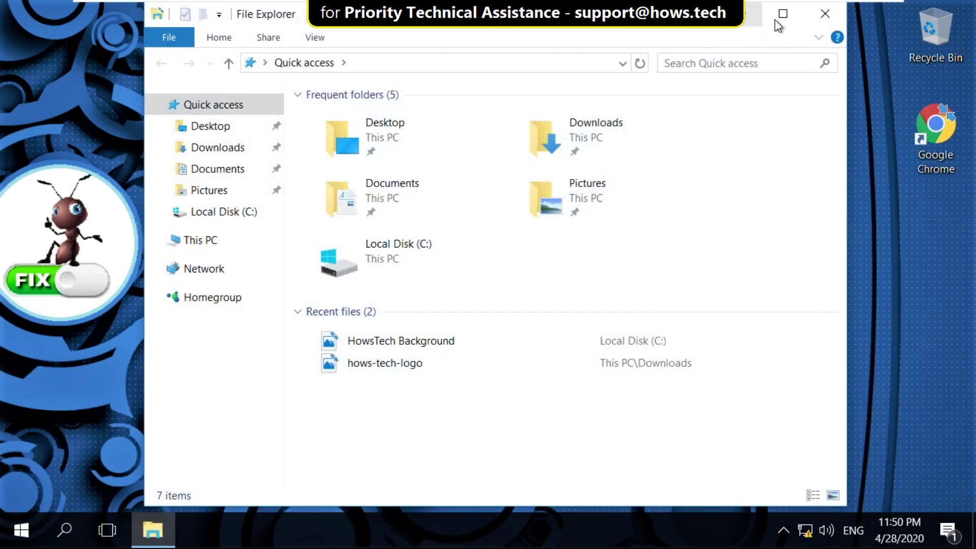
click(781, 16)
click(62, 243)
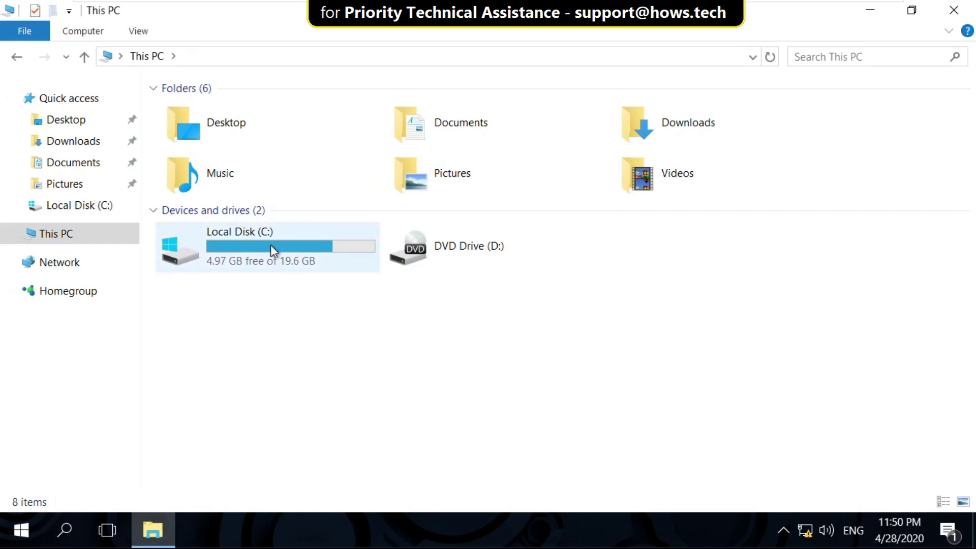
right_click(270, 245)
click(349, 500)
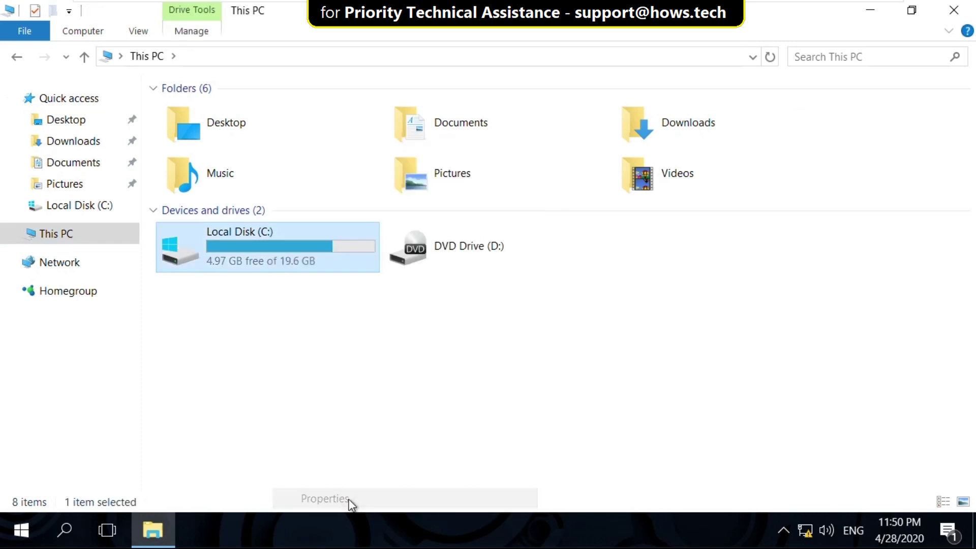
- Start Disk Cleanup on C: and tick Delivery Optimization Files, Recycle Bin, Temporary files and thumbnails
drag(440, 84, 455, 42)
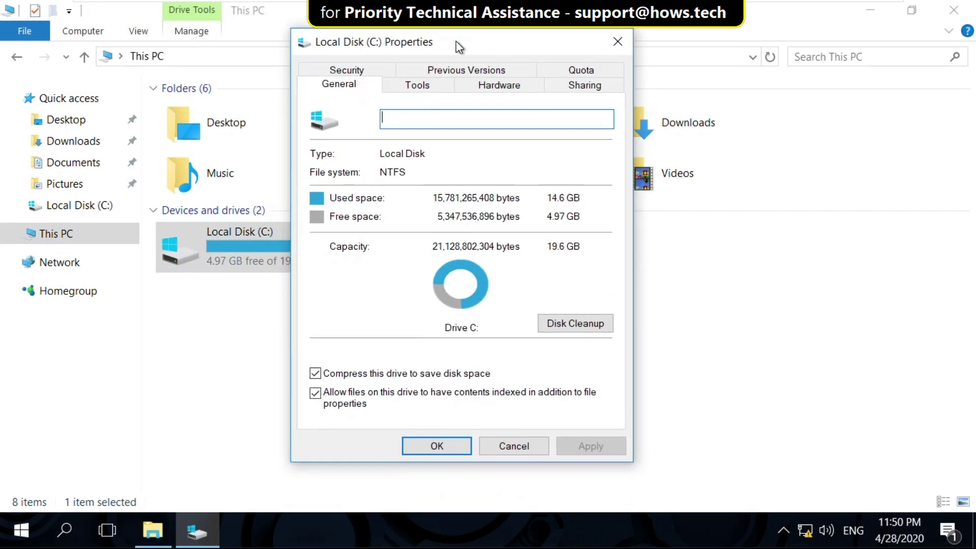
click(553, 323)
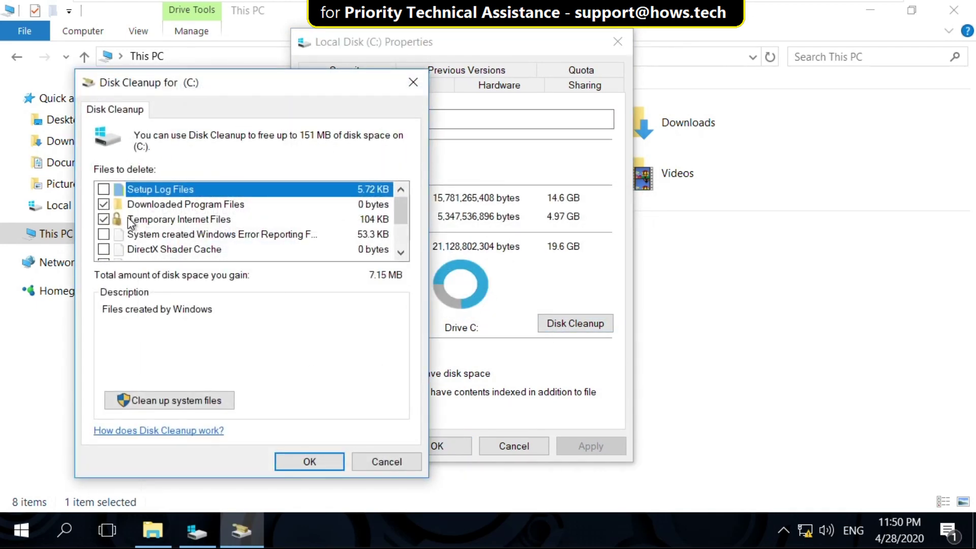
click(104, 249)
scroll(104, 250, down, 1)
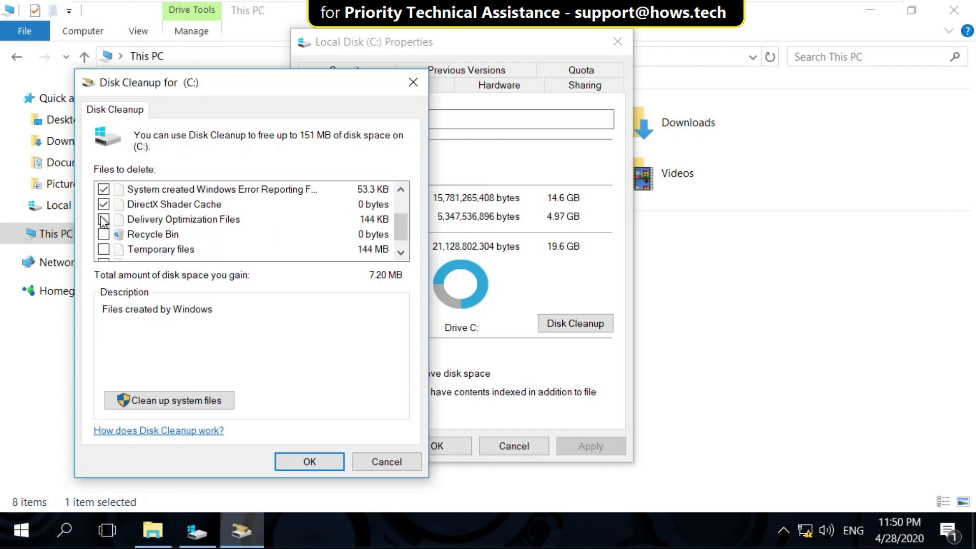
click(104, 219)
click(103, 234)
click(104, 250)
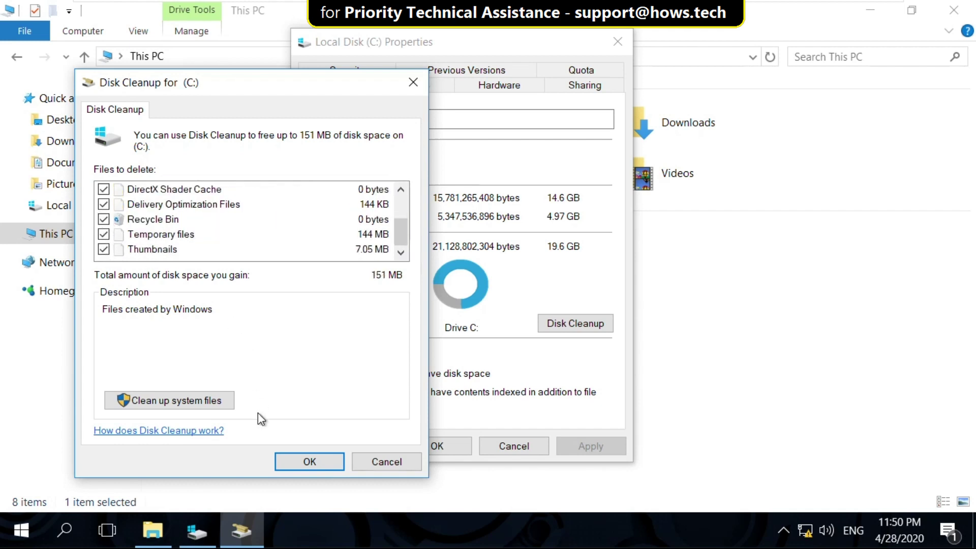
- Permanently delete the 151 MB of selected files, then close the drive Properties and File Explorer
click(323, 461)
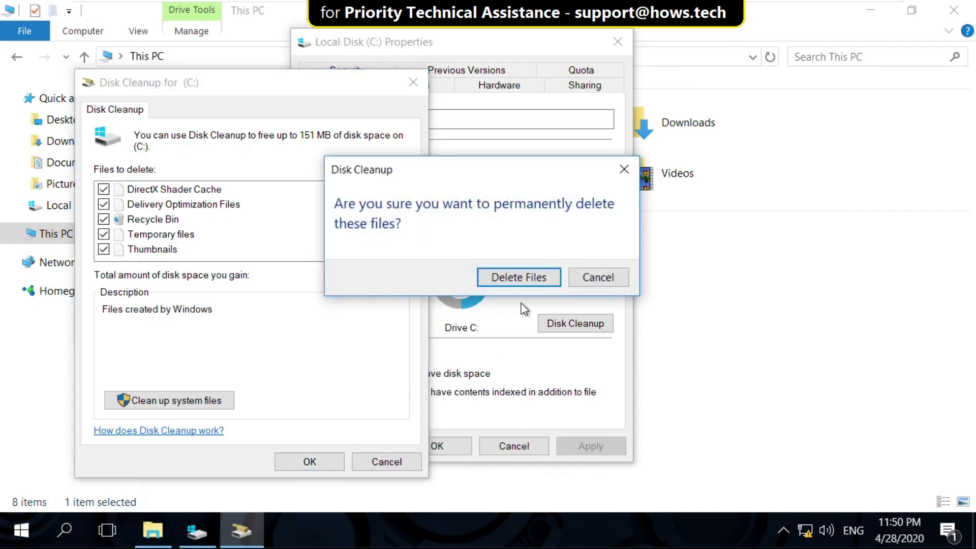
click(514, 282)
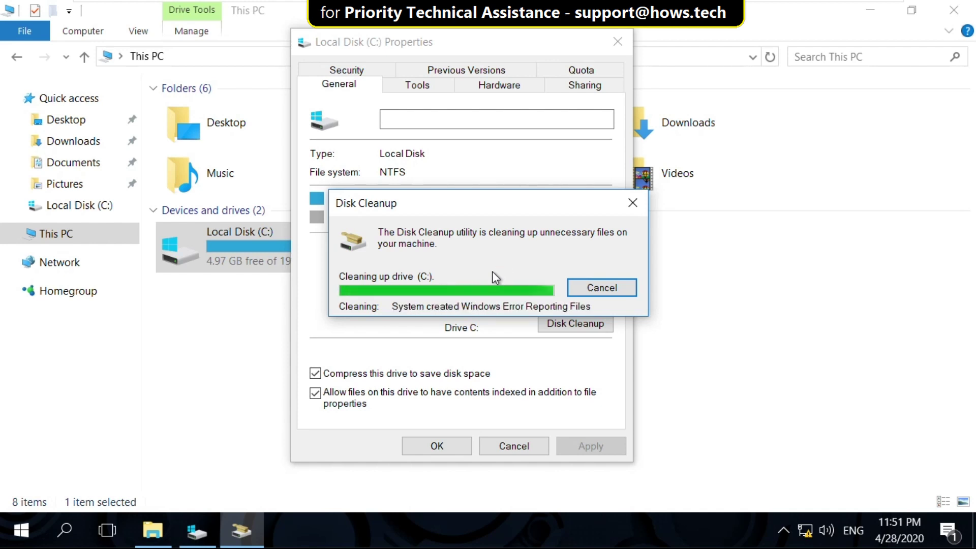
click(437, 446)
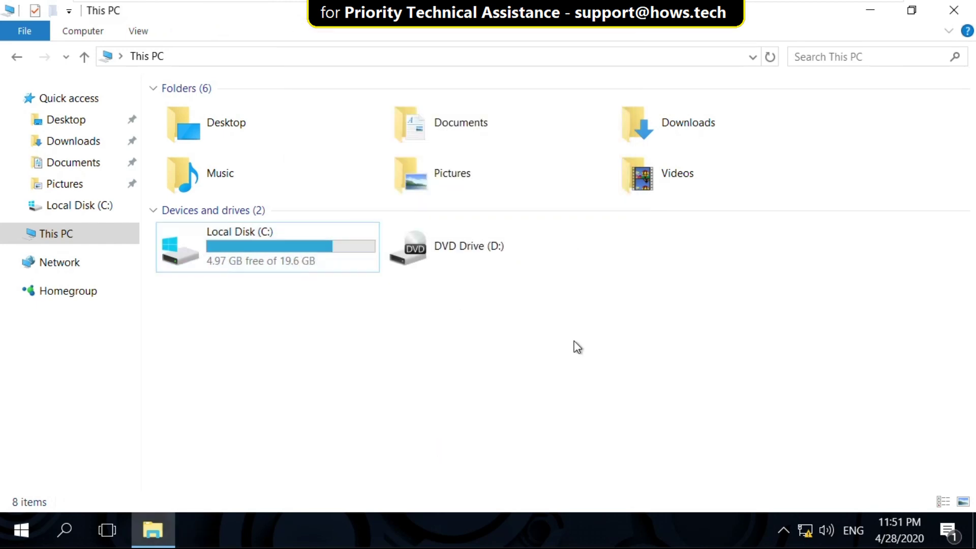
click(938, 16)
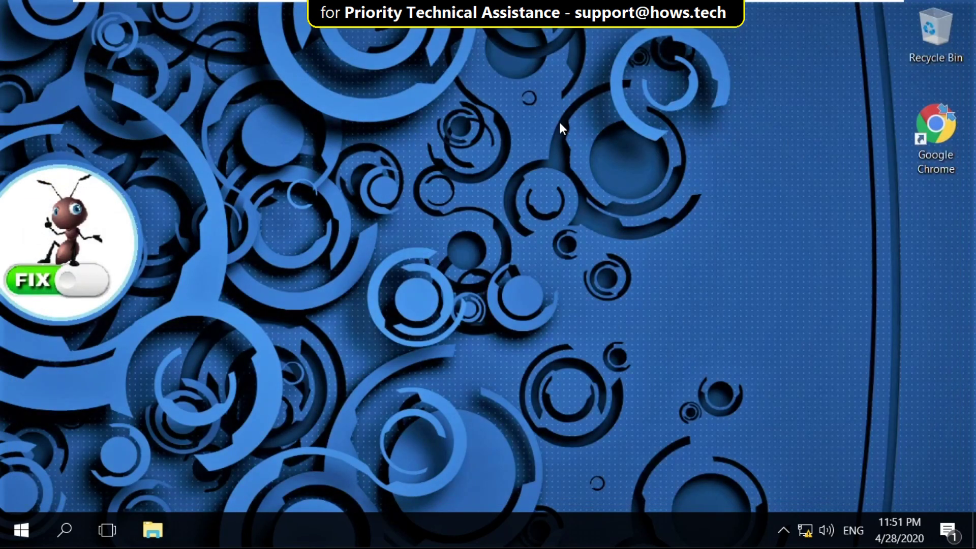
- From Power & sleep settings, select the High performance plan in additional power settings and close it
right_click(23, 533)
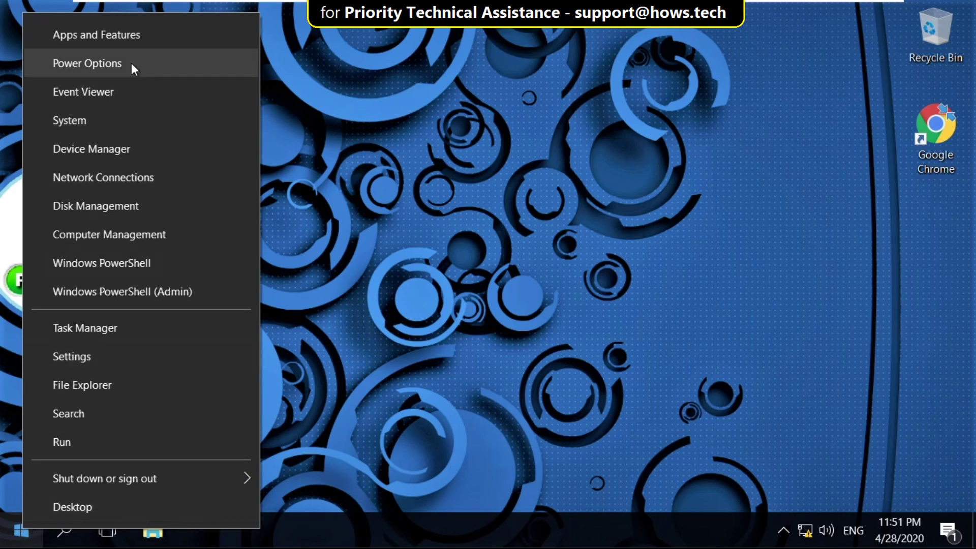
click(151, 63)
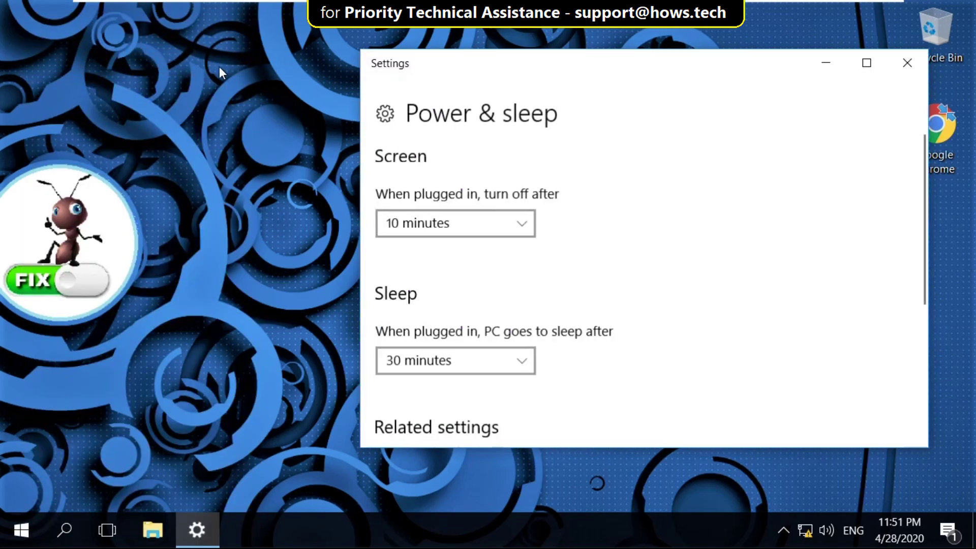
click(856, 64)
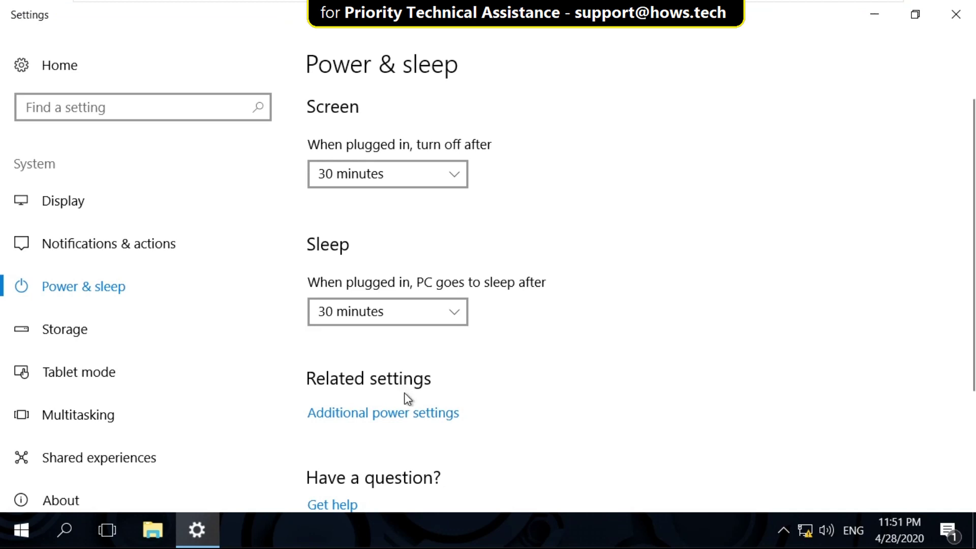
click(401, 413)
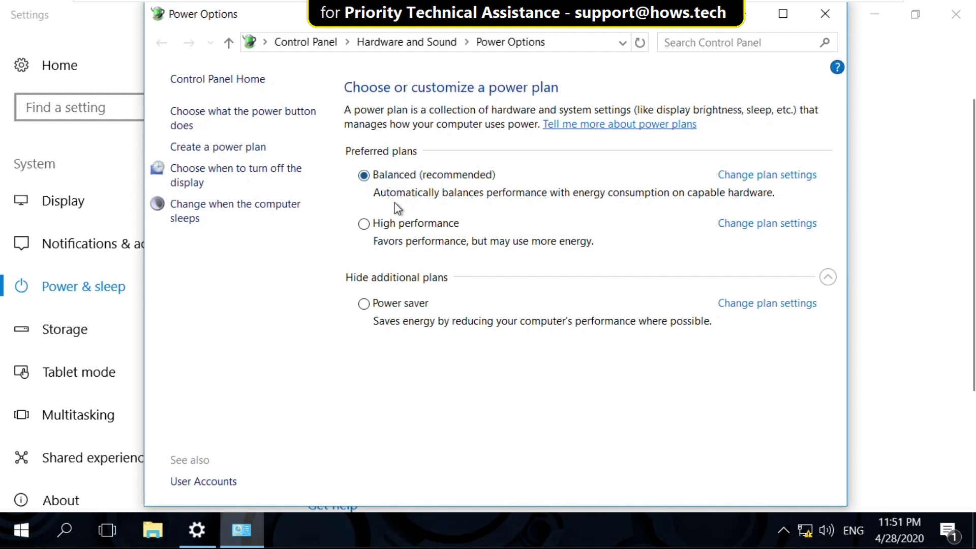
click(365, 225)
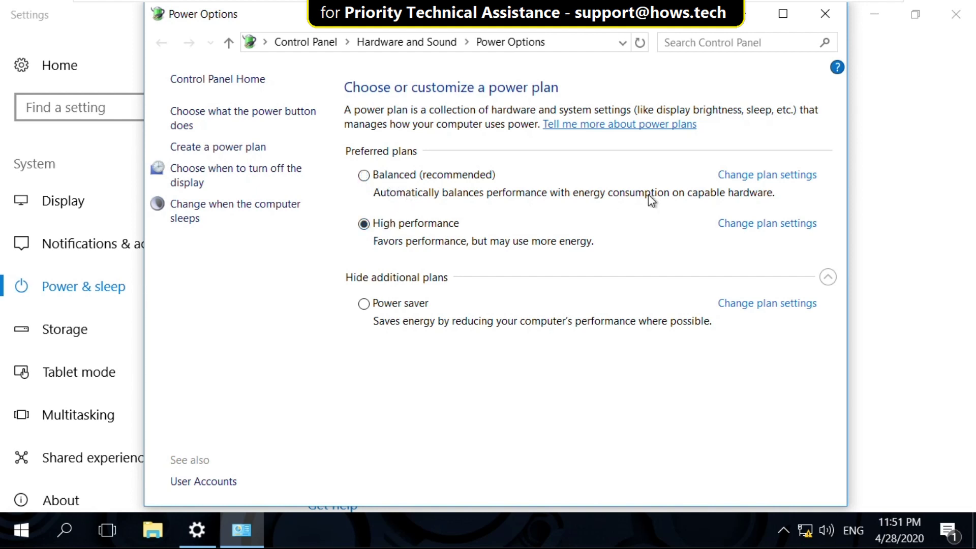
click(825, 20)
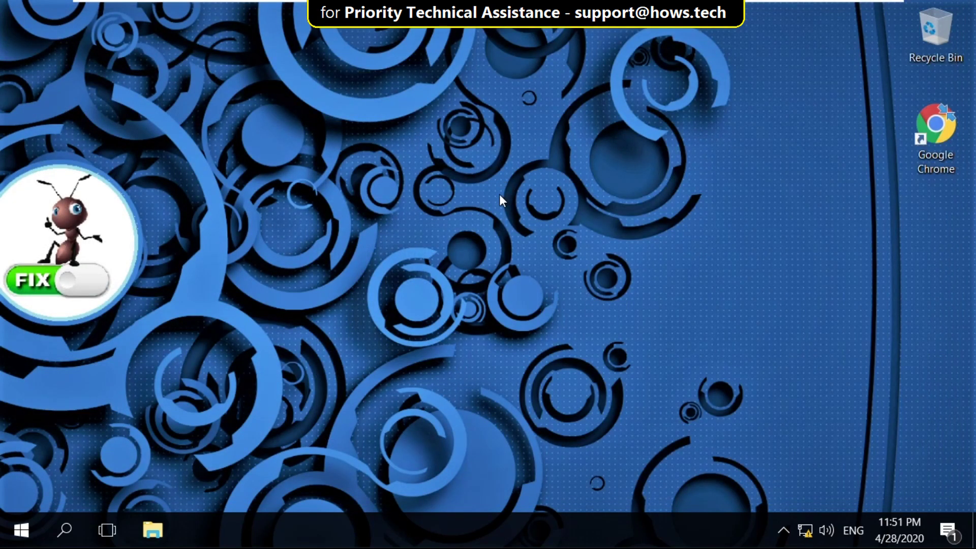
- Open Run from the Start right-click menu and launch services.msc for the Services console
click(23, 530)
right_click(31, 529)
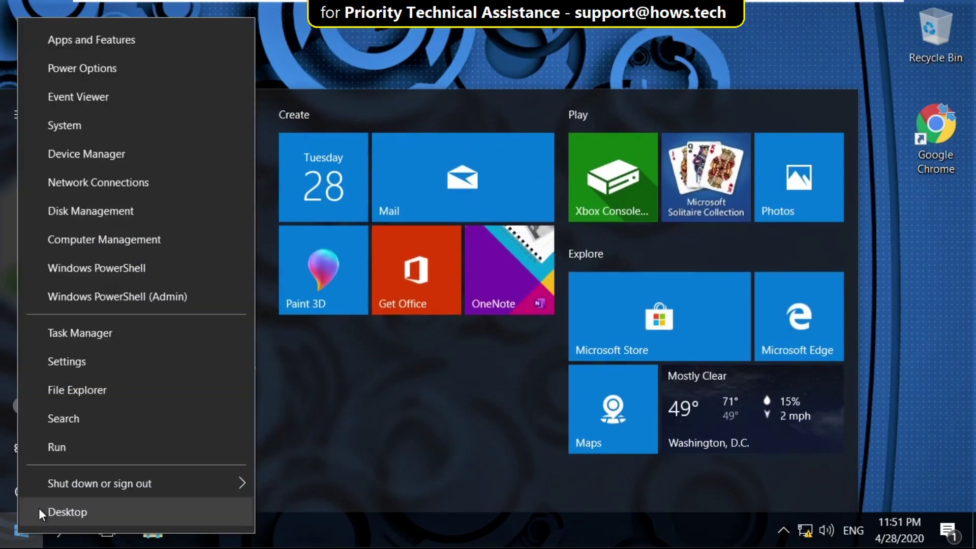
click(53, 451)
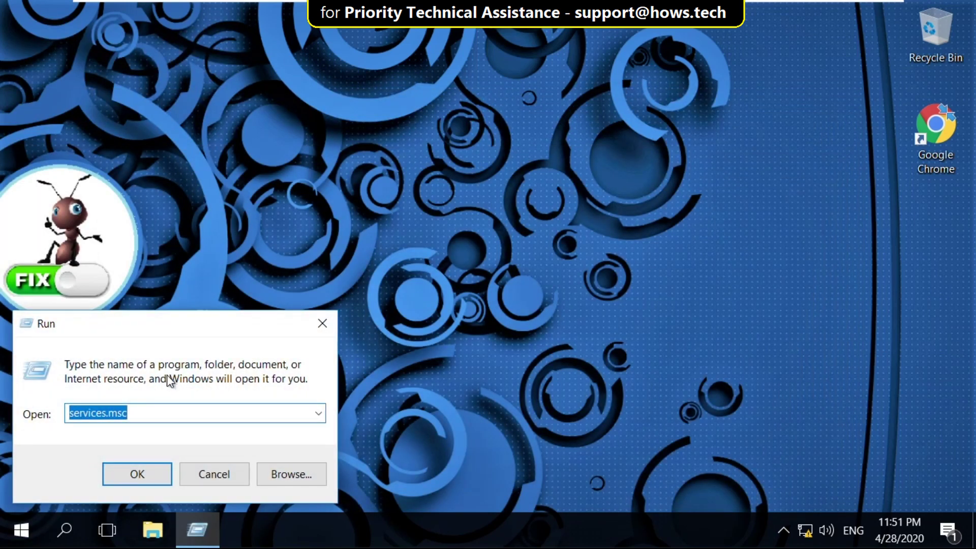
click(161, 408)
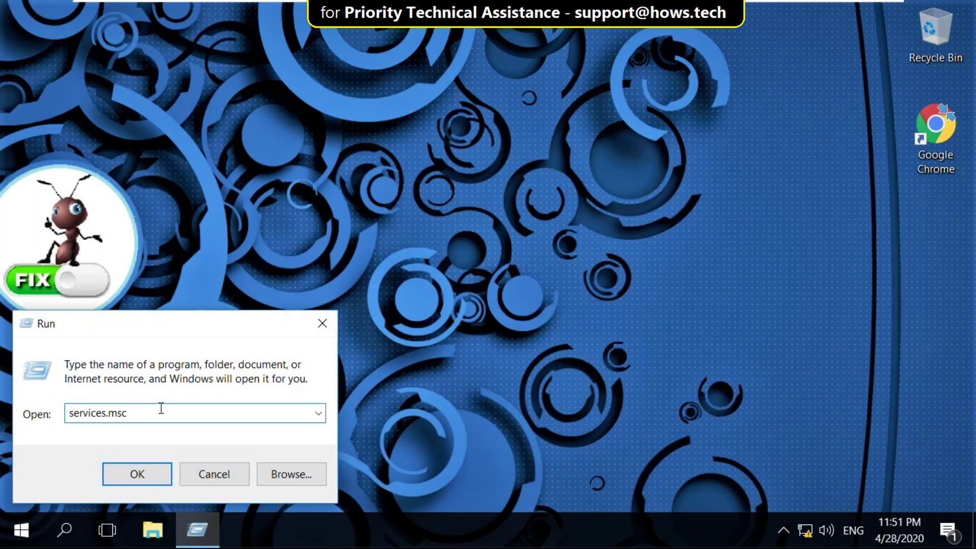
click(154, 473)
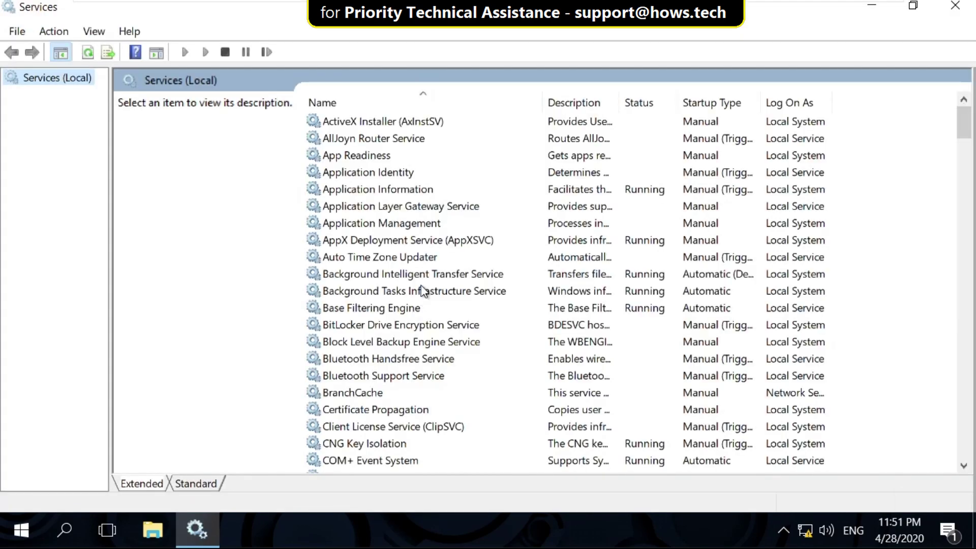
- Change Connected User Experiences and Telemetry's startup type to Disabled in its Properties and apply
scroll(420, 311, down, 5)
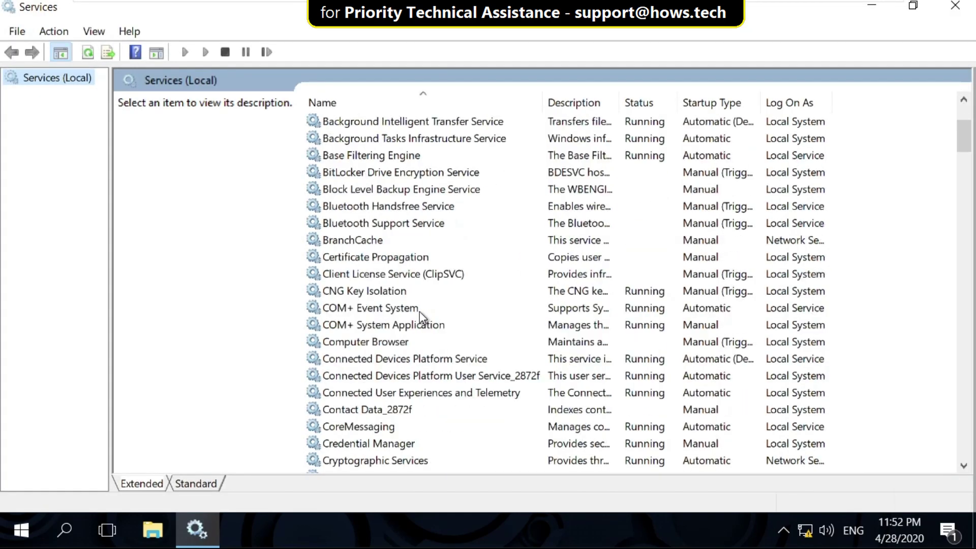
click(419, 295)
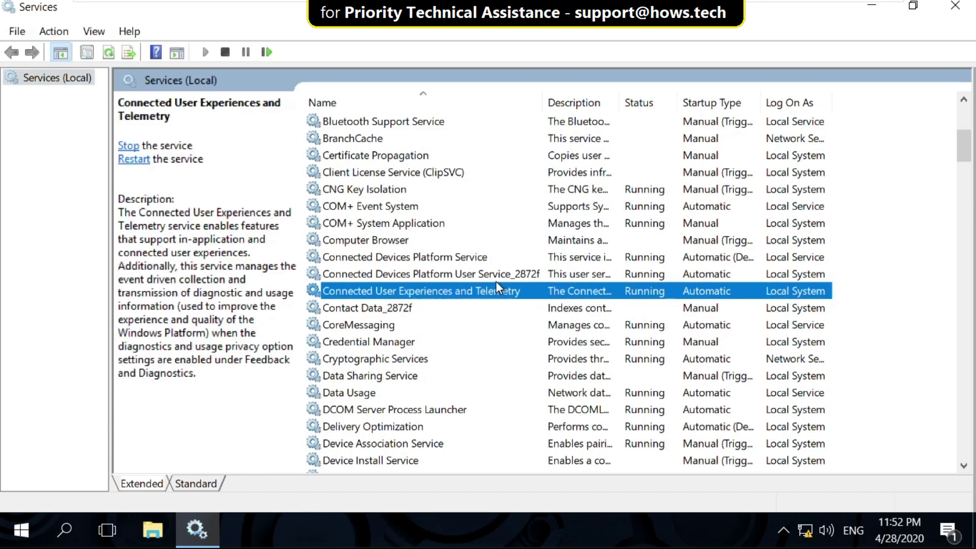
right_click(469, 291)
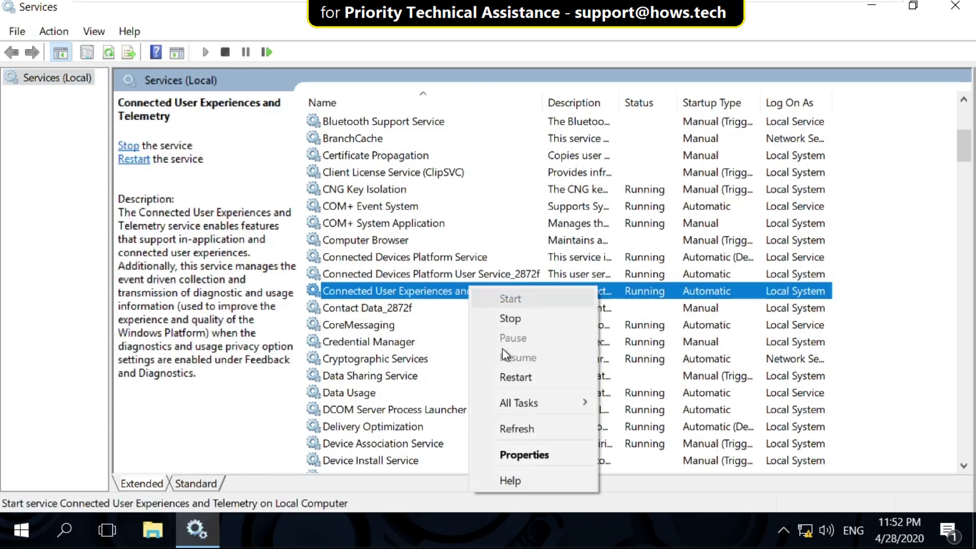
click(519, 452)
click(475, 245)
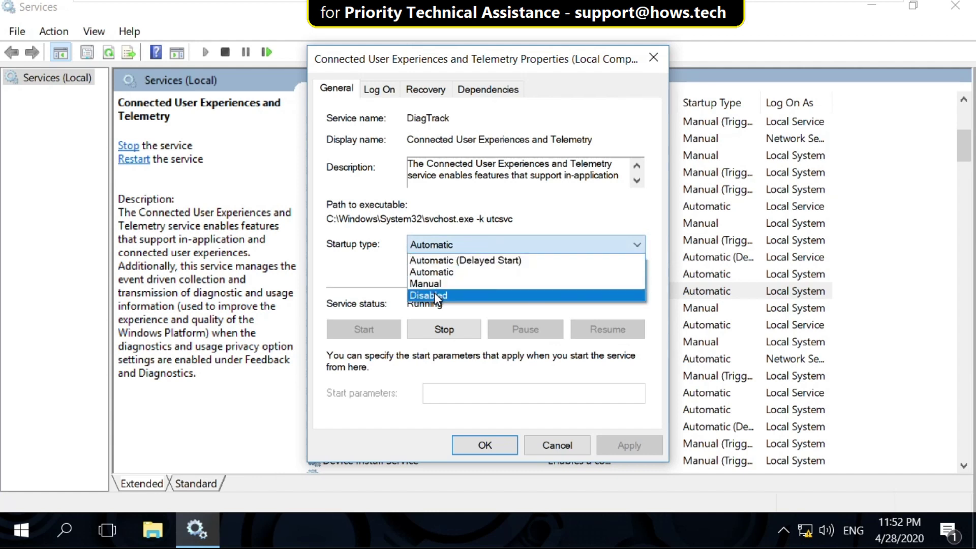
click(434, 294)
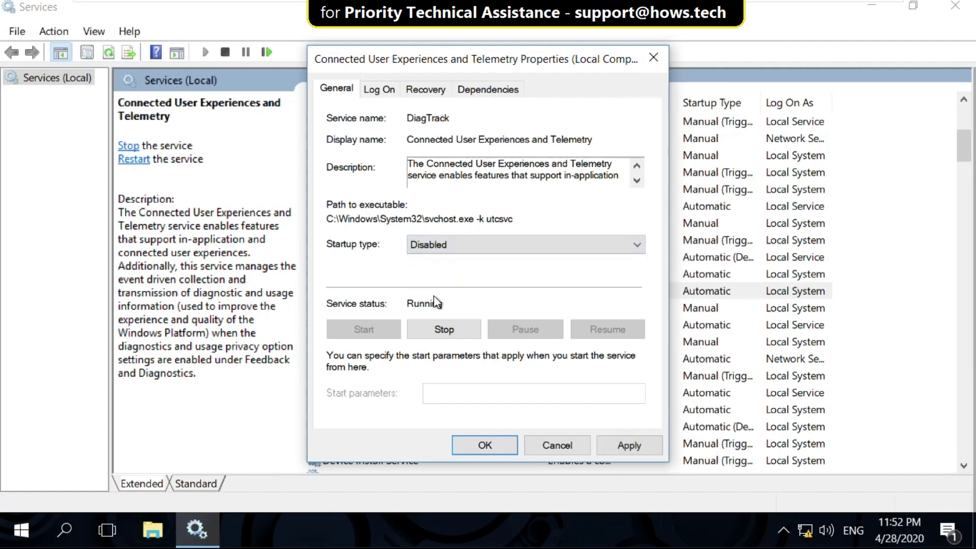
click(618, 442)
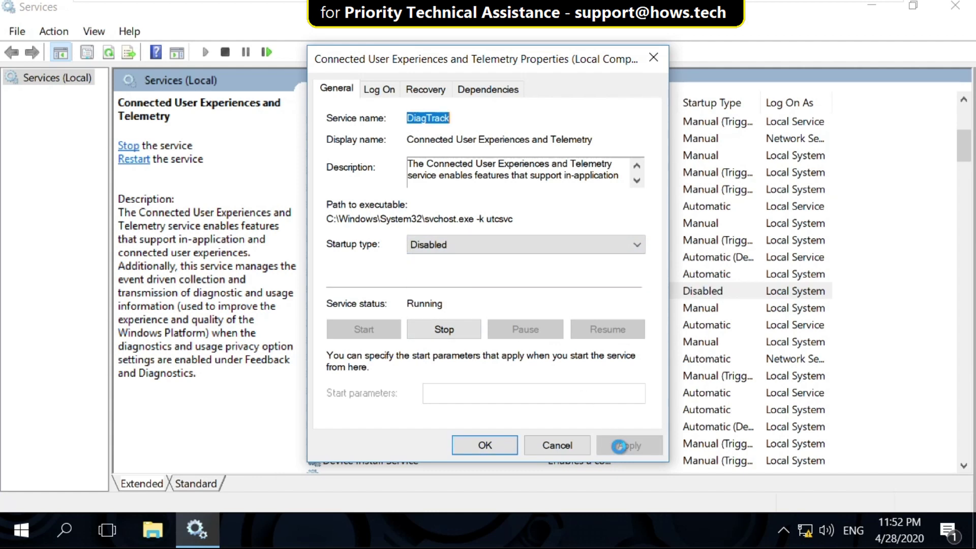
click(502, 445)
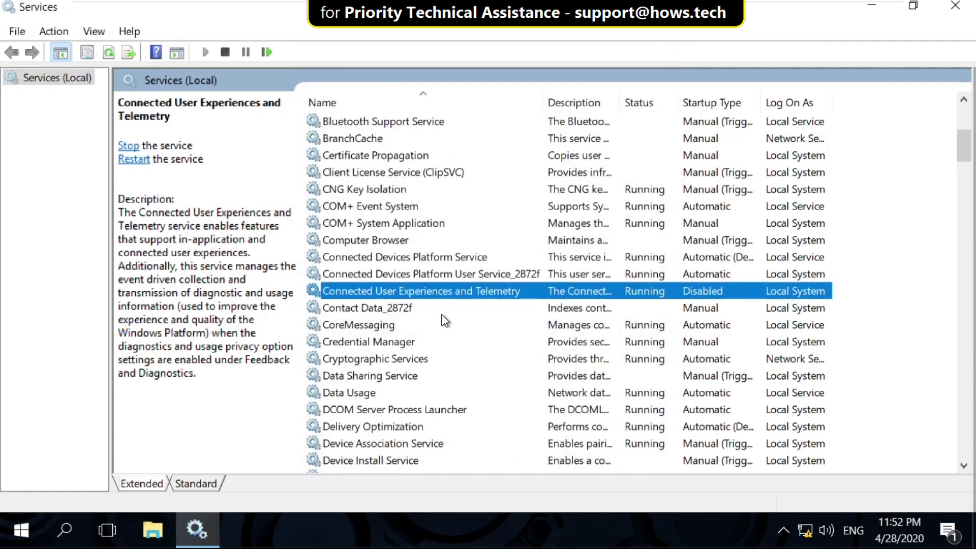
scroll(443, 320, down, 2)
- Open the Diagnostic Policy Service properties and stop the service
scroll(443, 320, down, 2)
scroll(407, 379, down, 1)
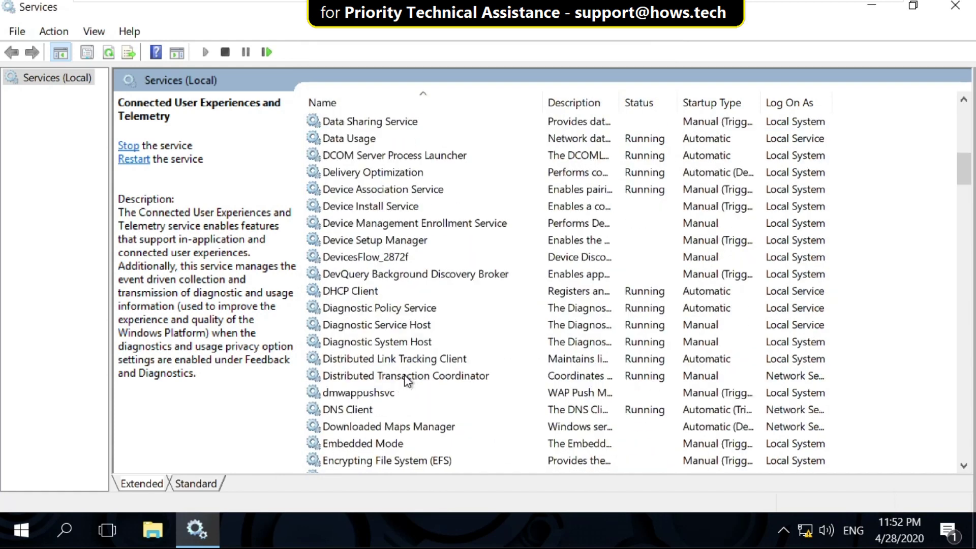
click(457, 306)
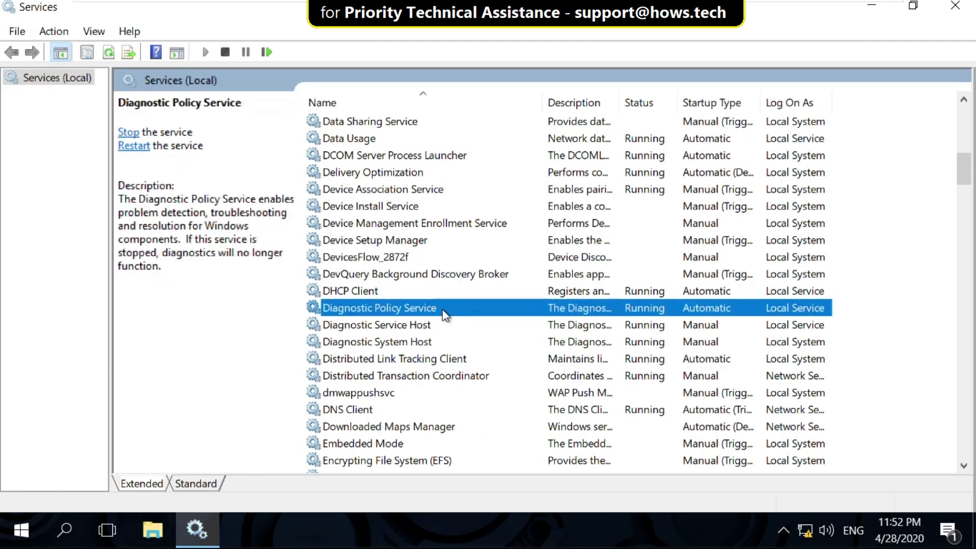
right_click(443, 310)
click(470, 273)
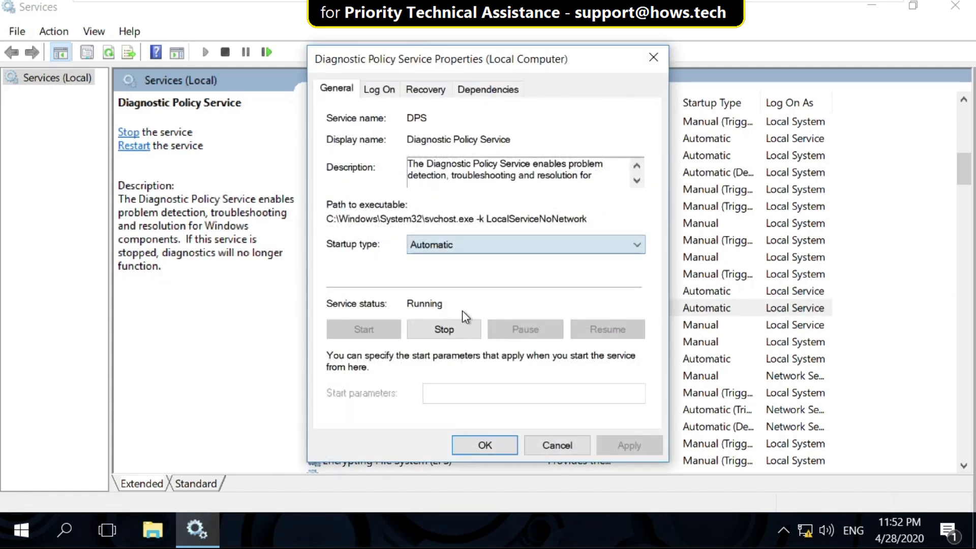
click(448, 329)
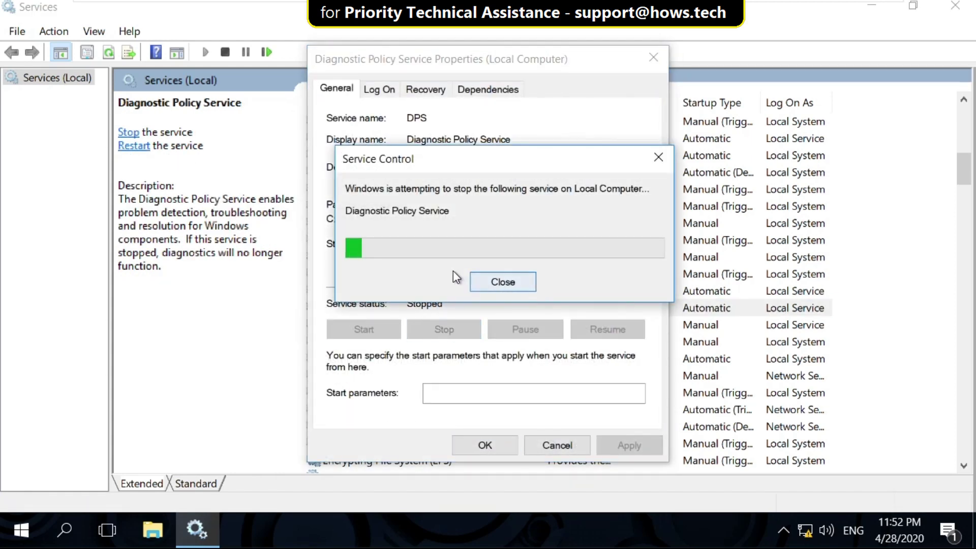
- Set its startup type to Disabled, apply, and close the Services console
click(457, 244)
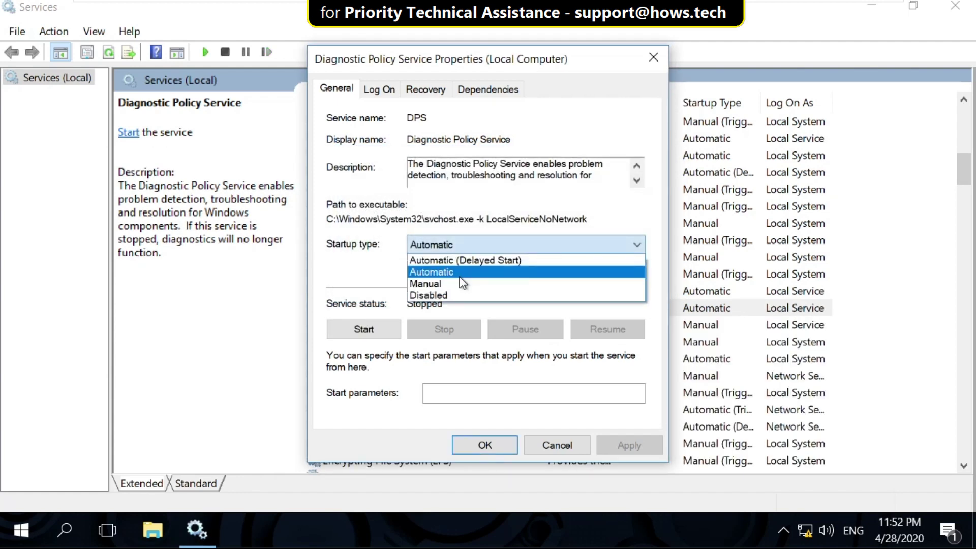
click(453, 294)
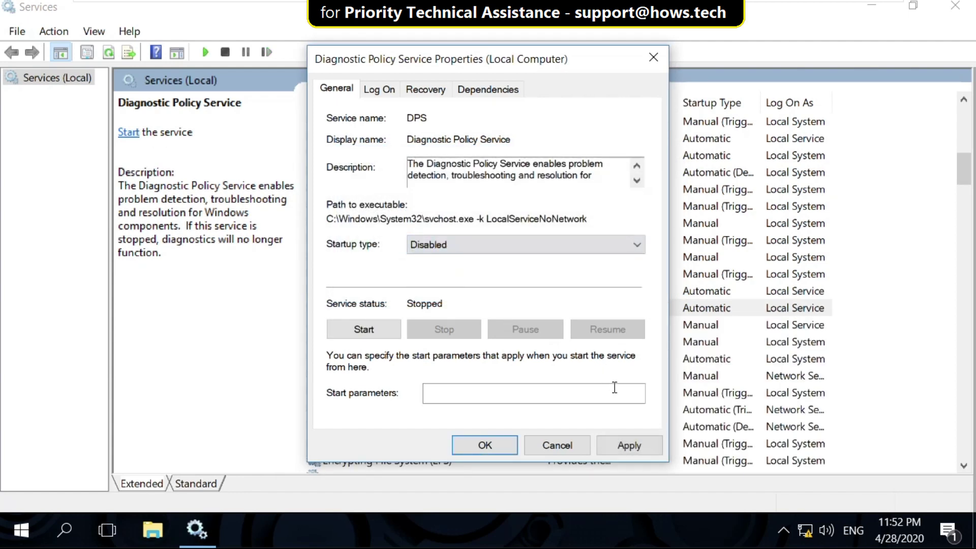
click(625, 444)
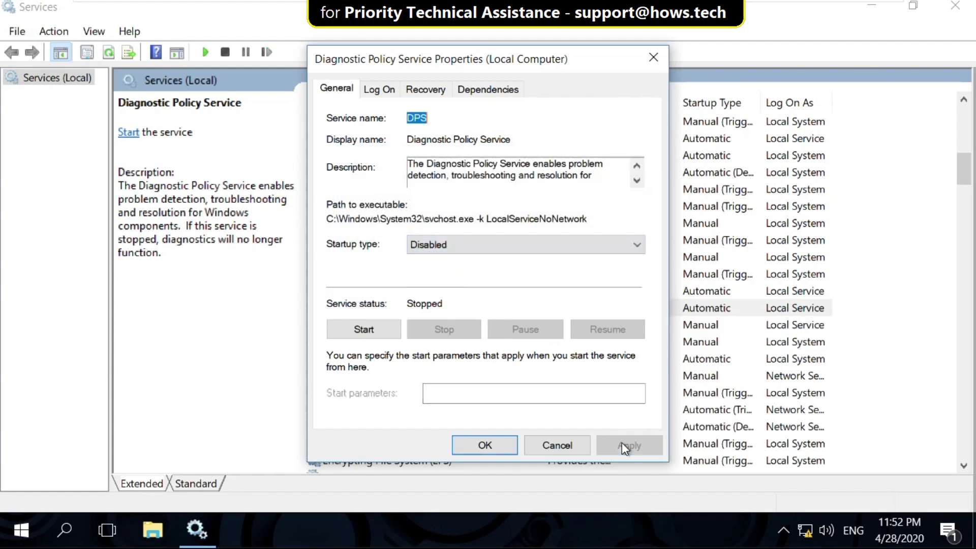
click(484, 445)
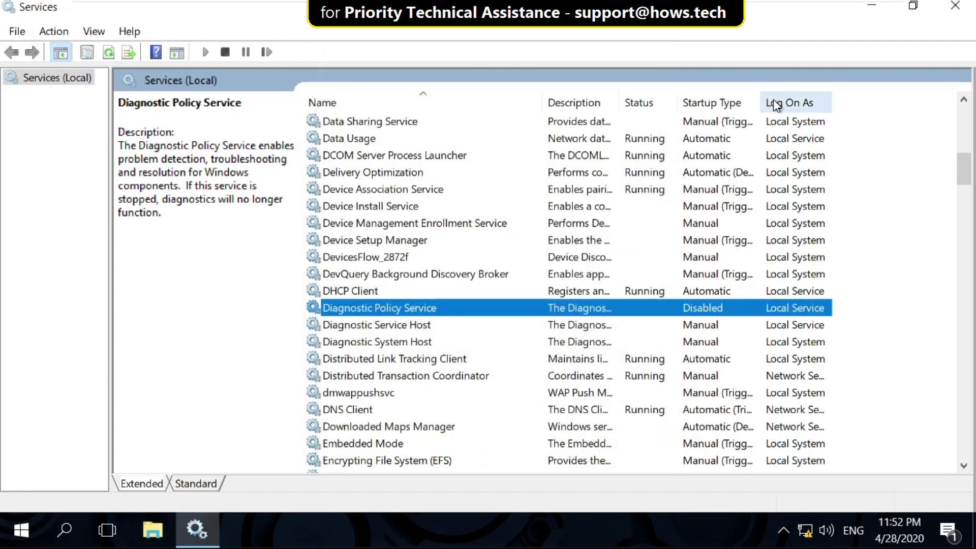
click(955, 9)
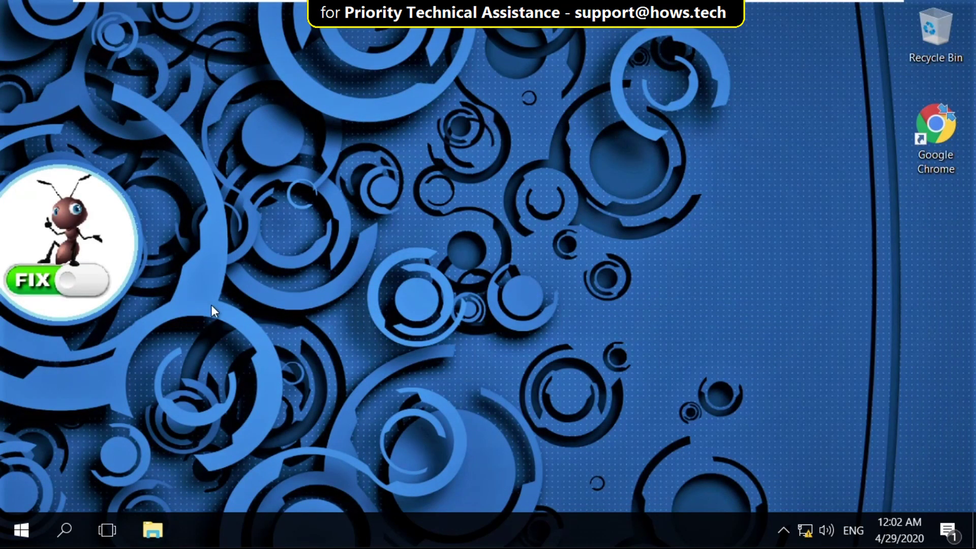
- Run msconfig from the Run box to open System Configuration
right_click(15, 533)
click(59, 444)
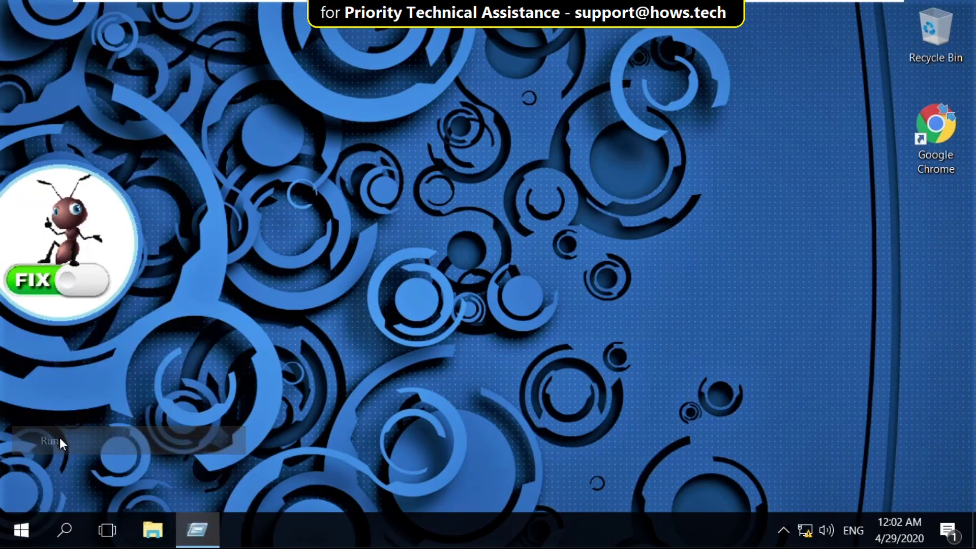
text(mscon)
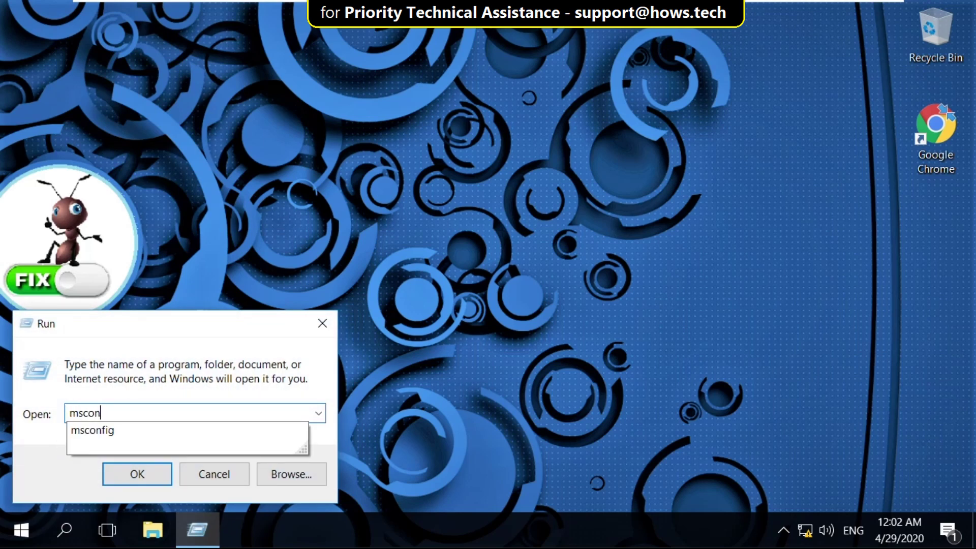
text(fig)
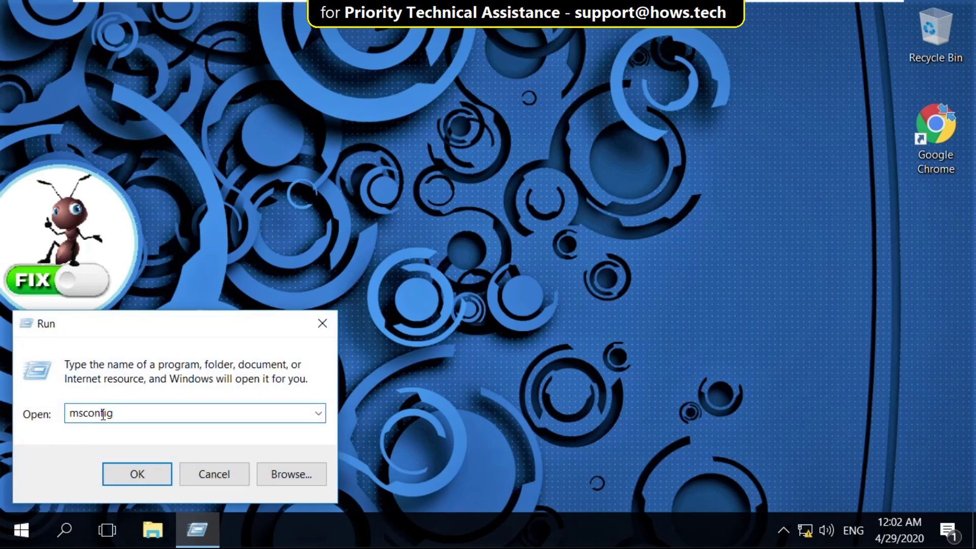
click(125, 478)
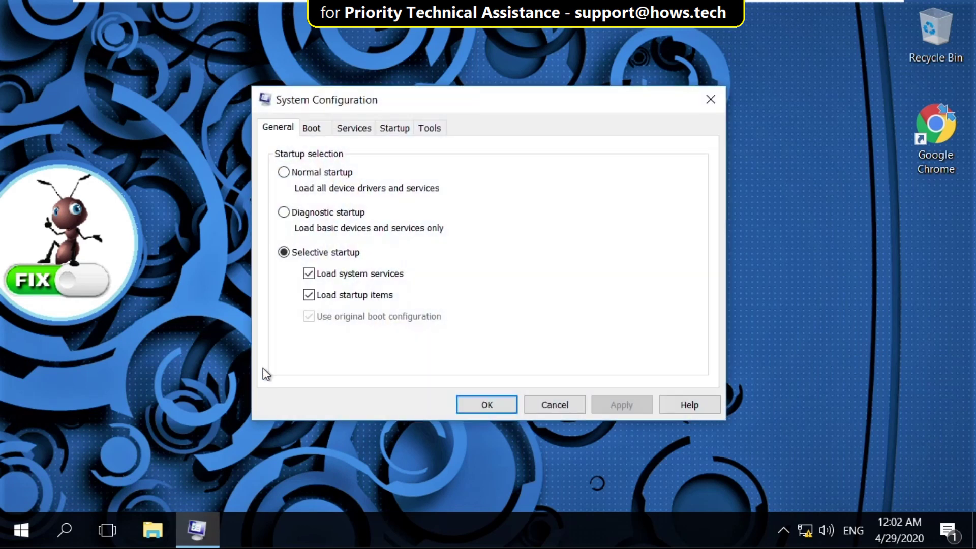
- In Boot advanced options, limit processors to 2 and enable the maximum memory limit (2048)
click(313, 130)
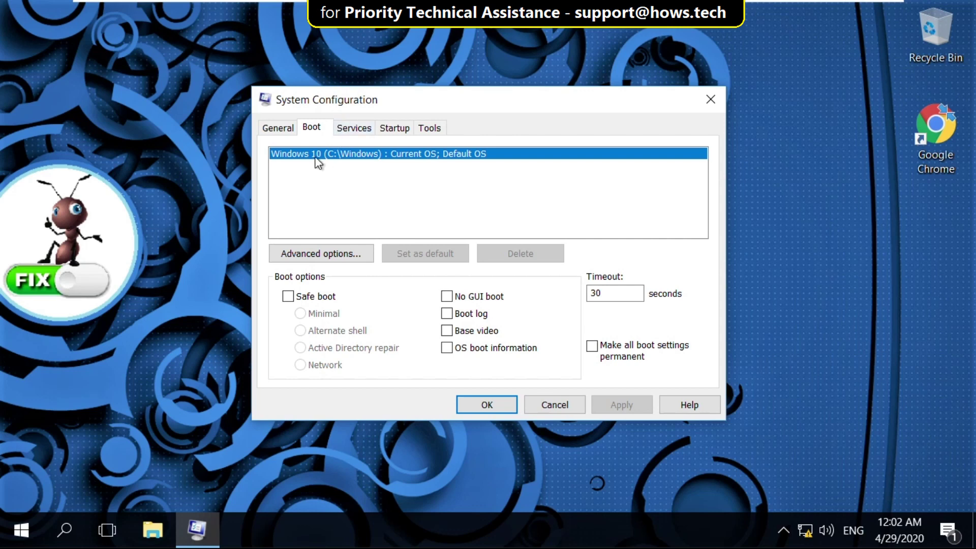
click(333, 253)
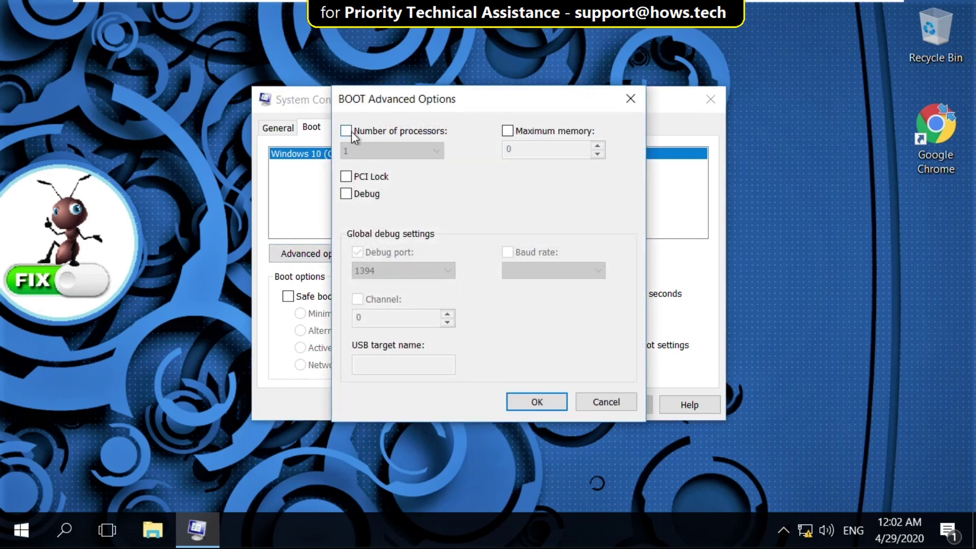
click(353, 132)
click(439, 151)
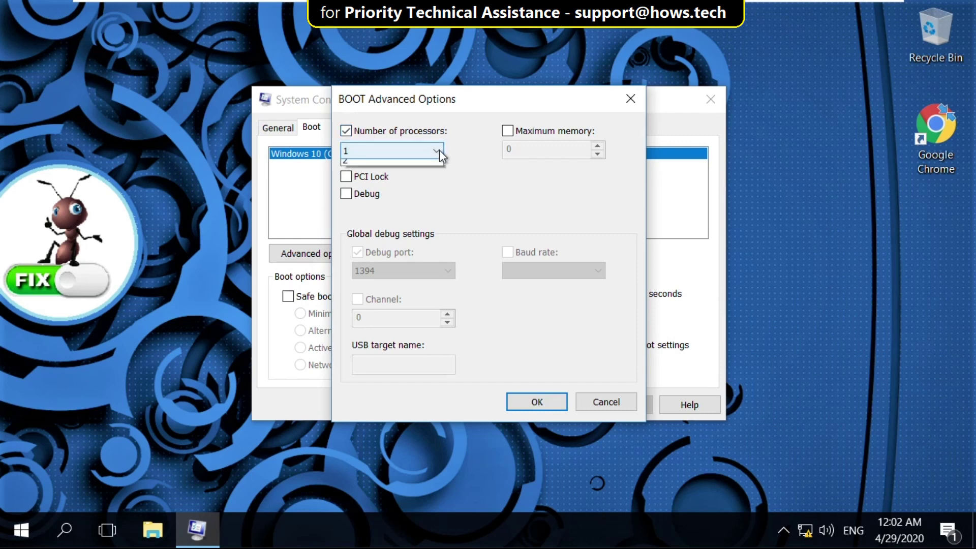
click(379, 178)
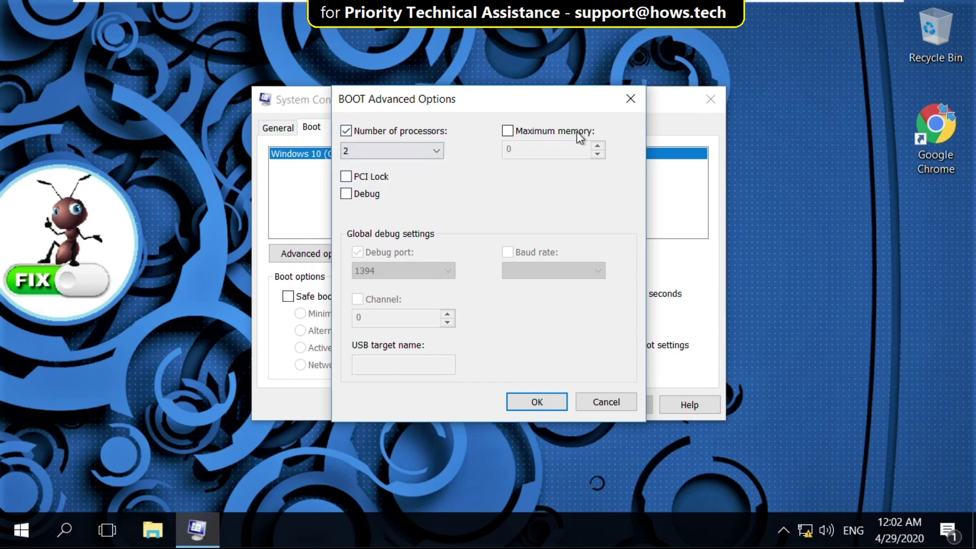
click(507, 132)
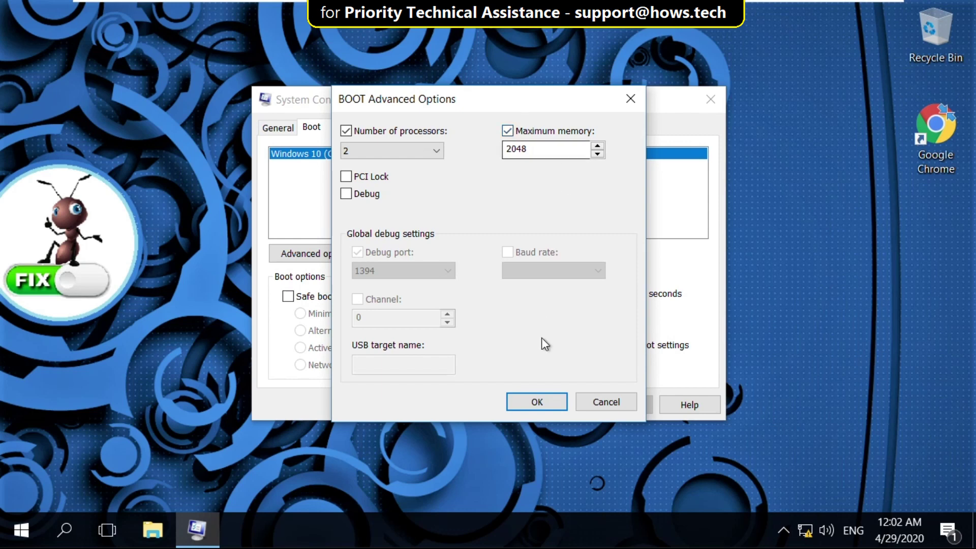
click(537, 403)
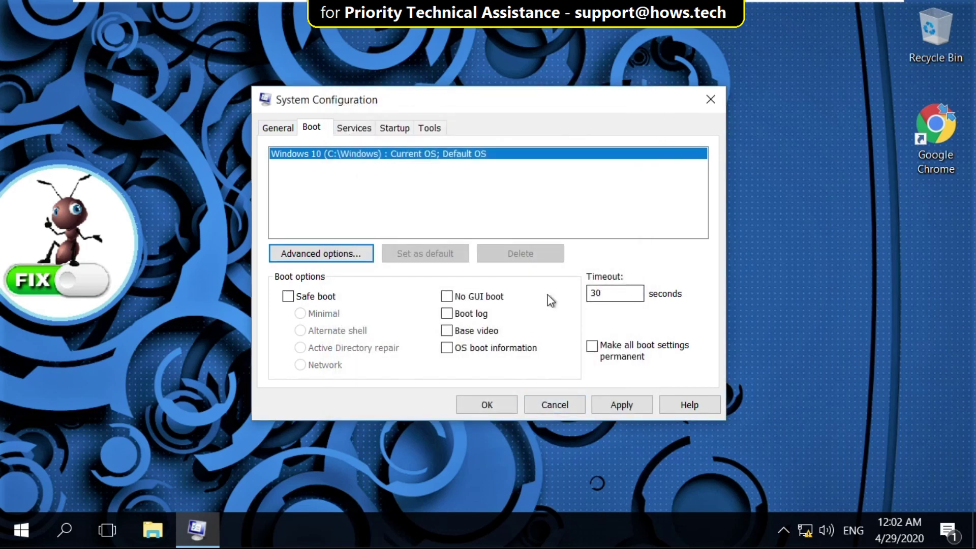
- Set the boot timeout to 5 seconds, enable No GUI boot, and apply
click(605, 294)
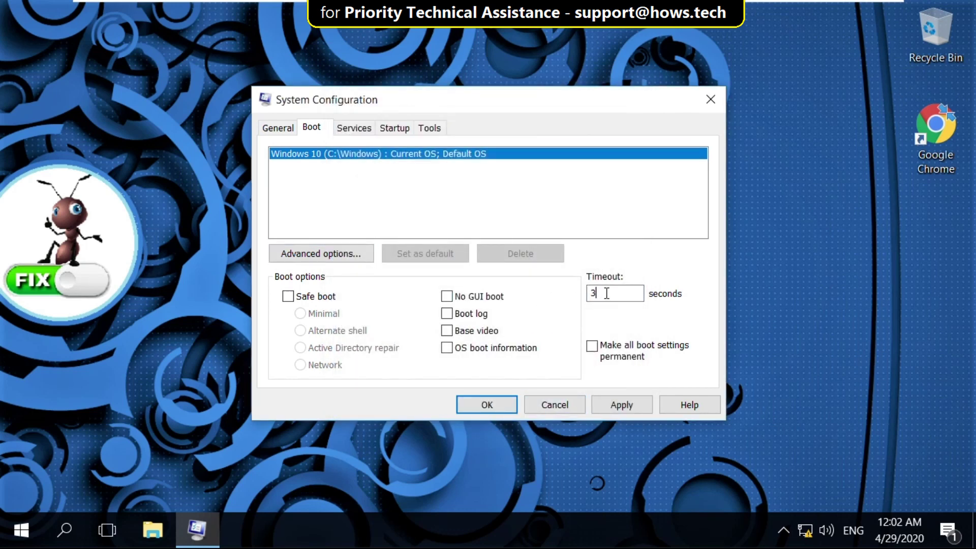
text(5)
click(447, 296)
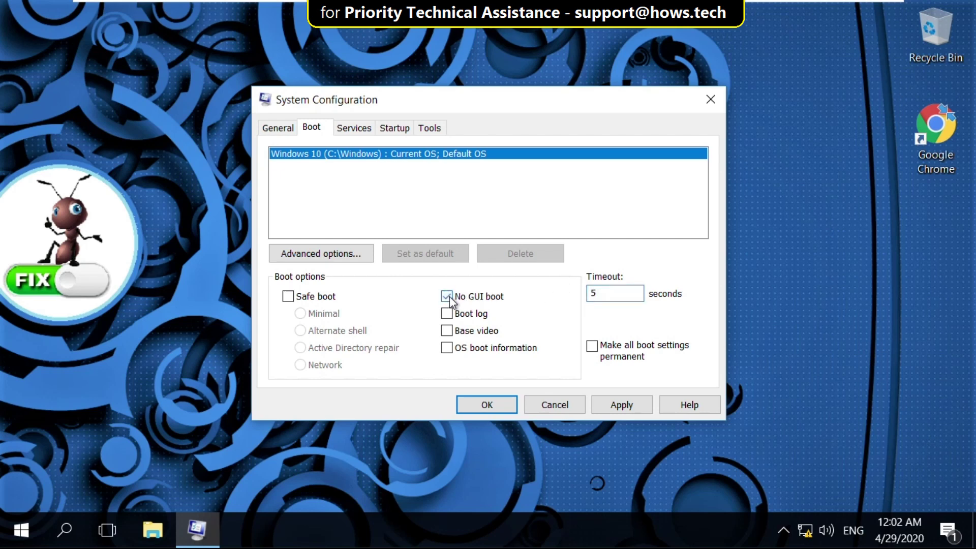
click(628, 409)
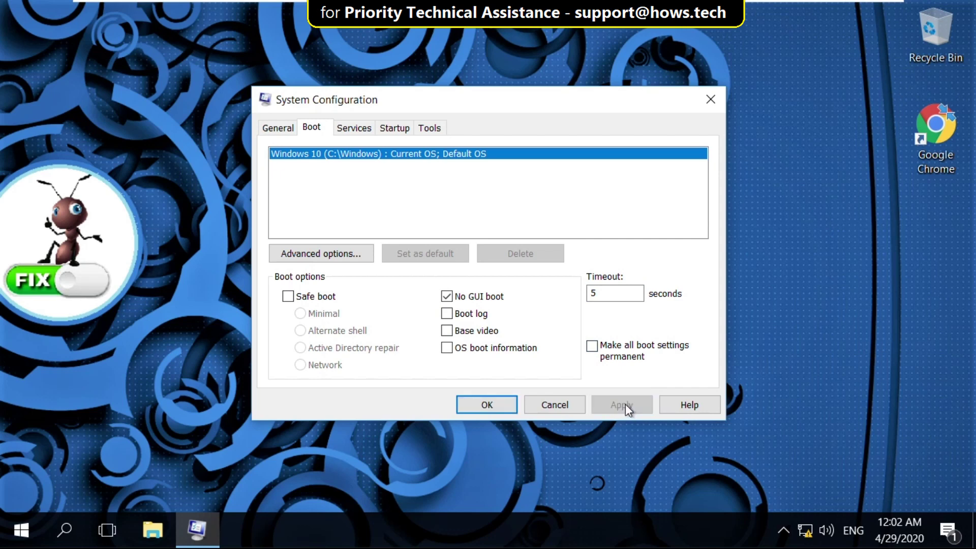
- Hide Microsoft services on the Services tab, disable all five remaining ones, and apply
click(362, 128)
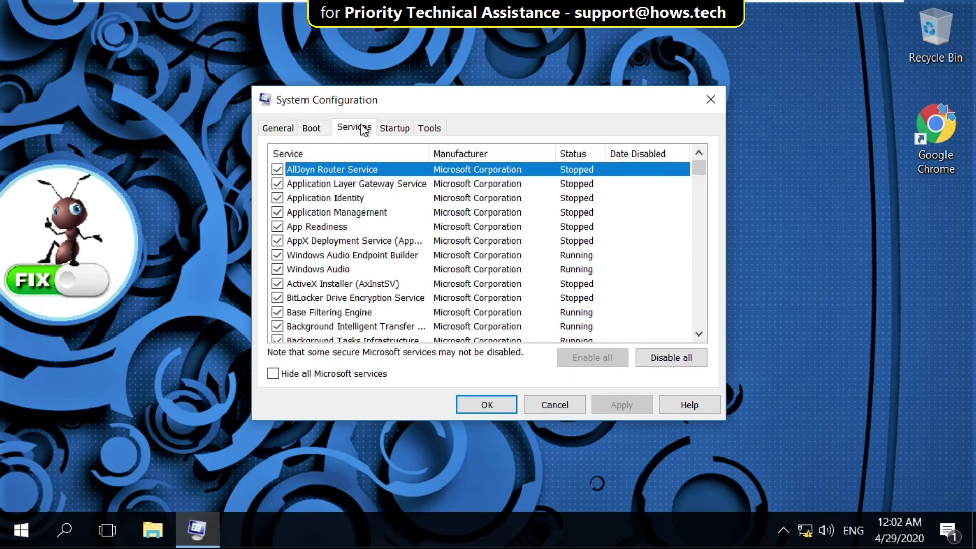
click(276, 374)
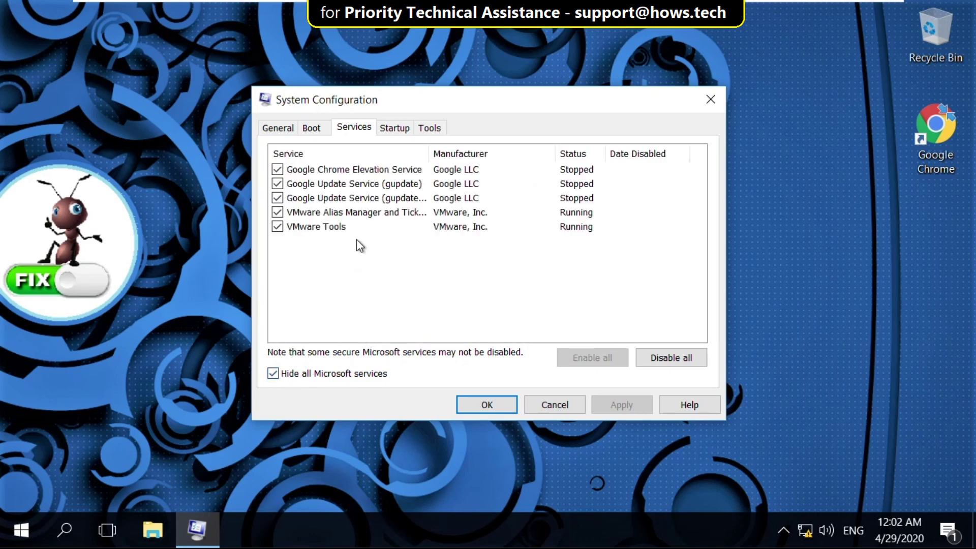
click(582, 315)
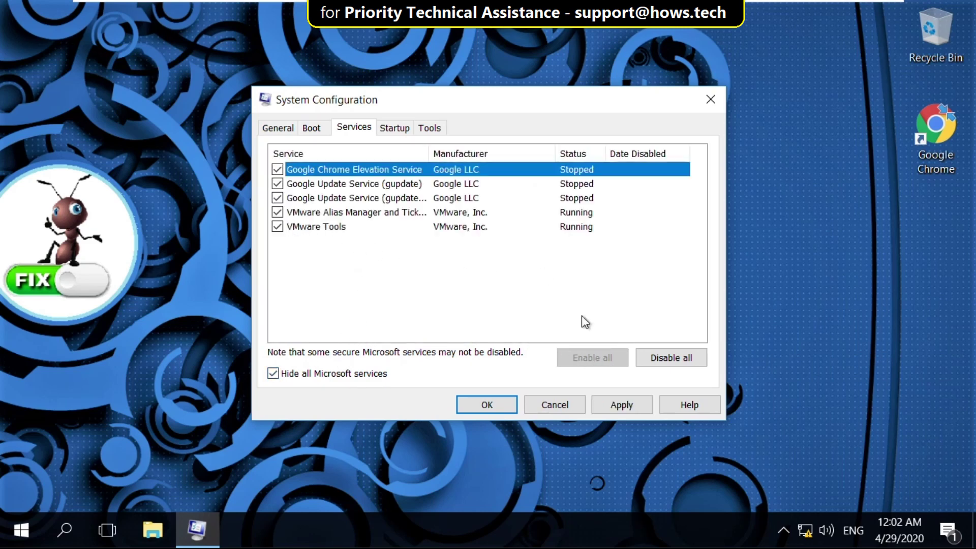
click(666, 356)
click(627, 216)
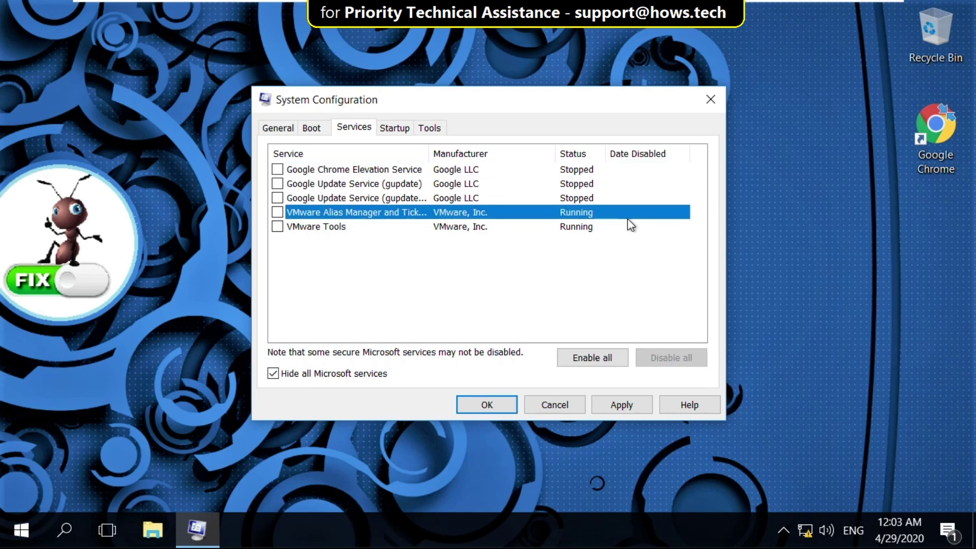
click(630, 404)
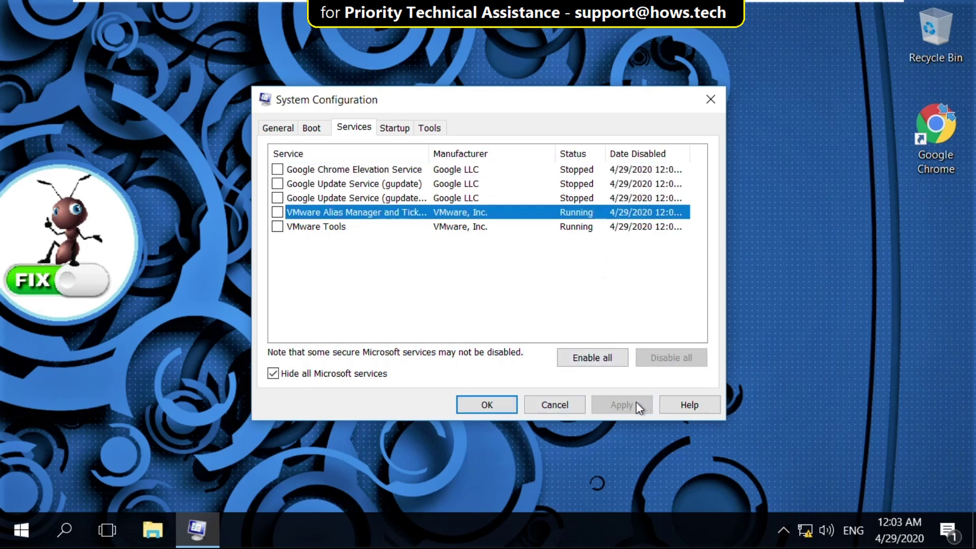
- Close System Configuration with OK and choose to exit without restarting
click(497, 404)
click(487, 404)
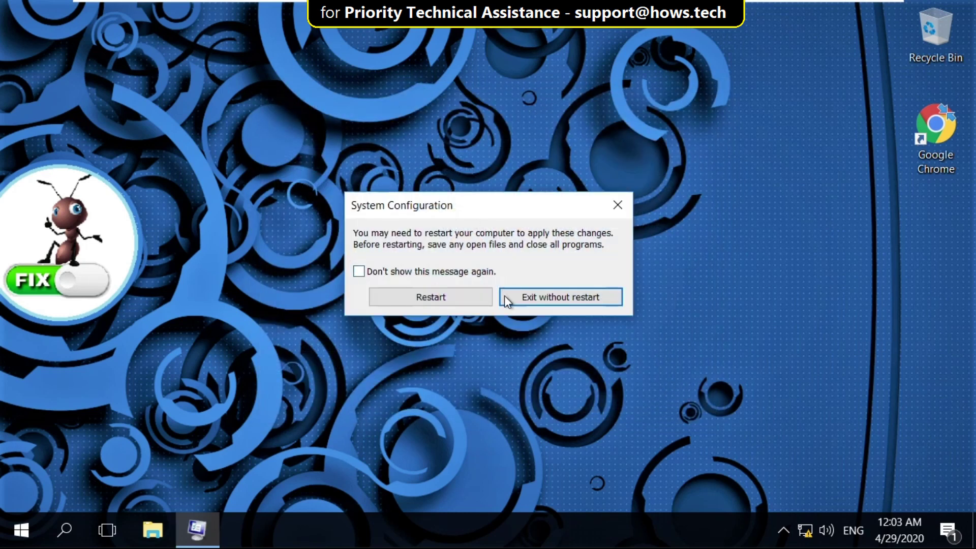
click(530, 299)
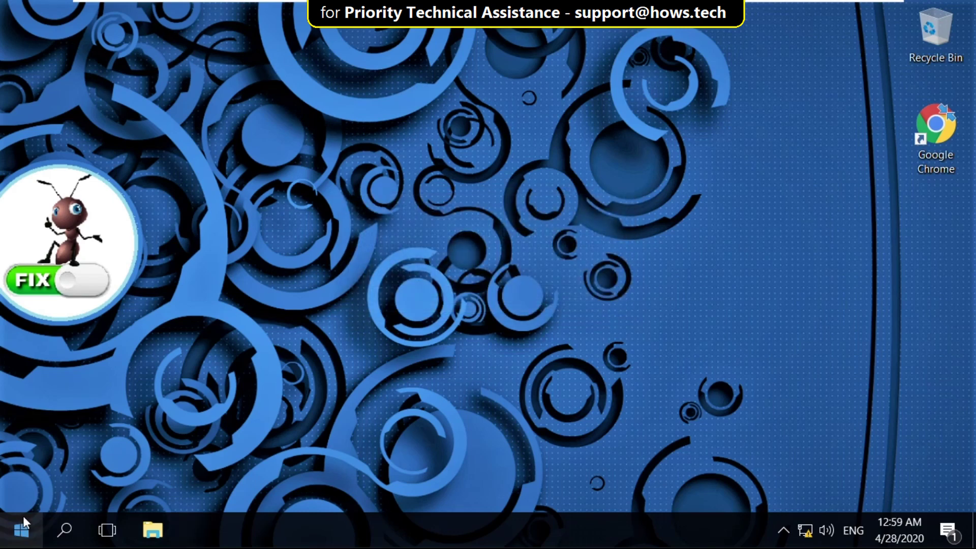
- Search Start for cmd and run Command Prompt as administrator, approving the UAC prompt
click(23, 517)
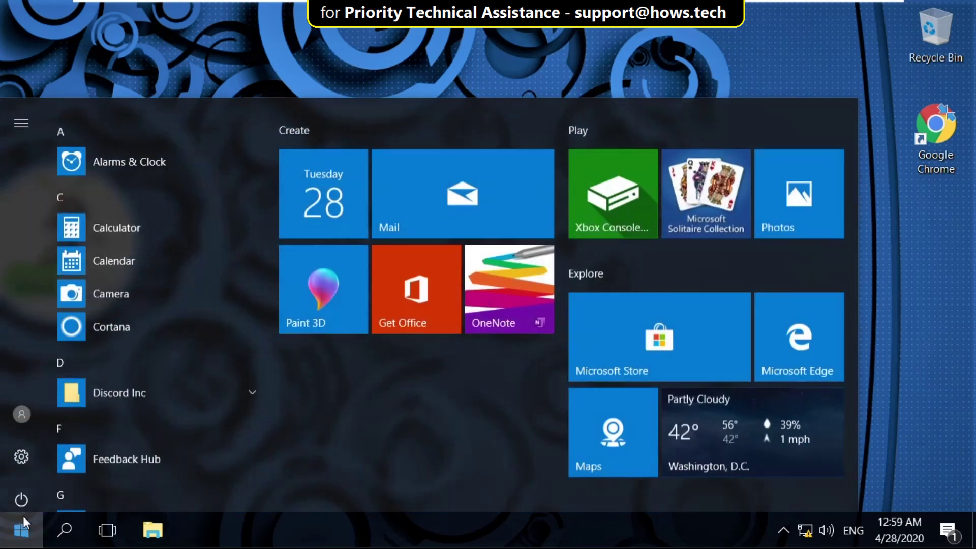
click(11, 512)
click(11, 511)
text(c)
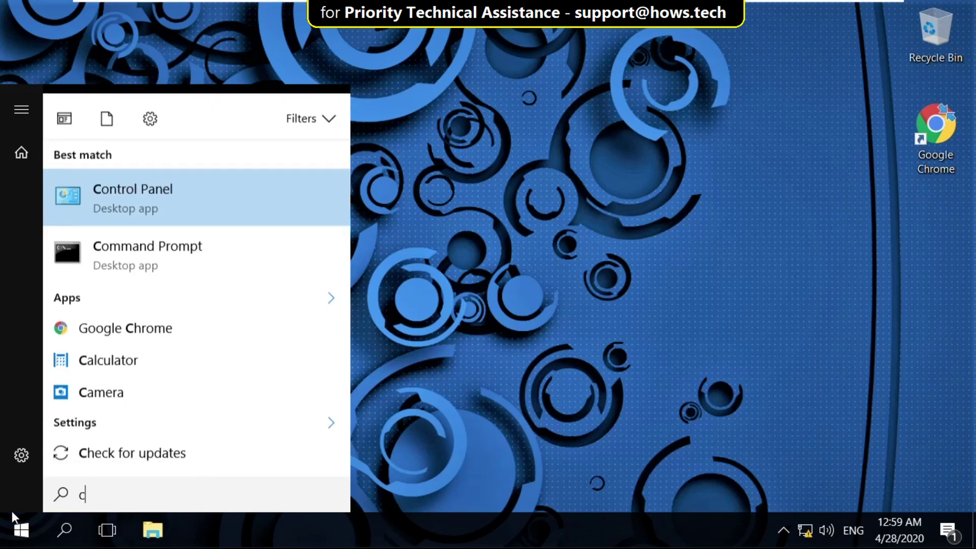
text(md)
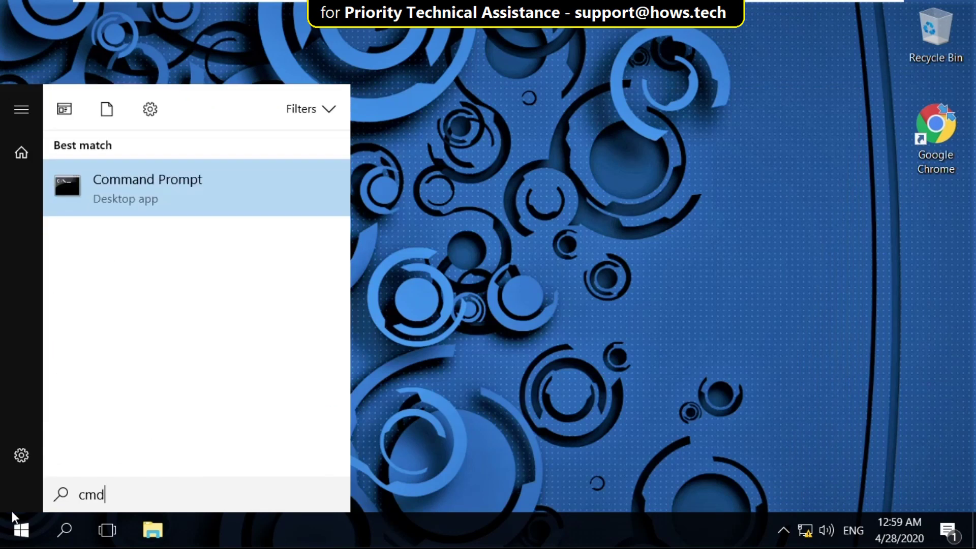
right_click(236, 184)
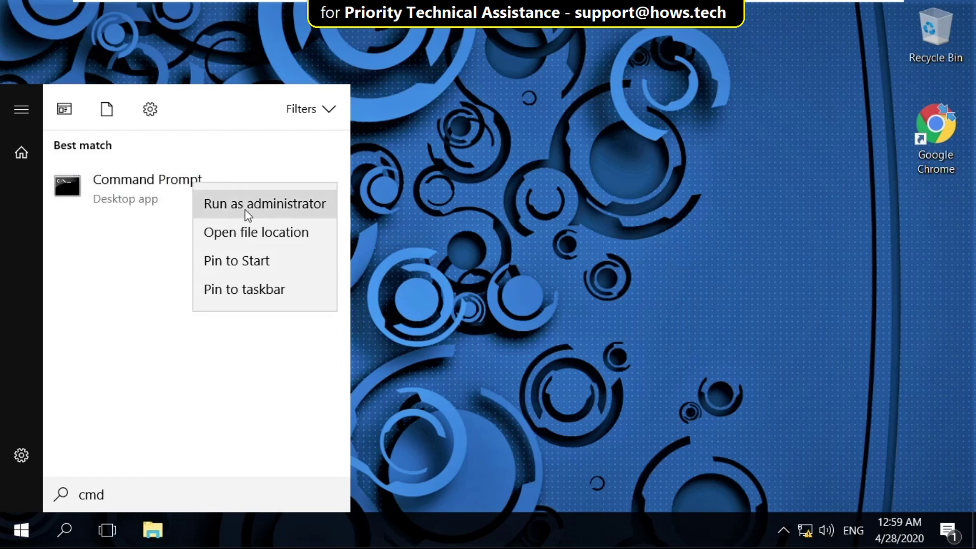
click(245, 210)
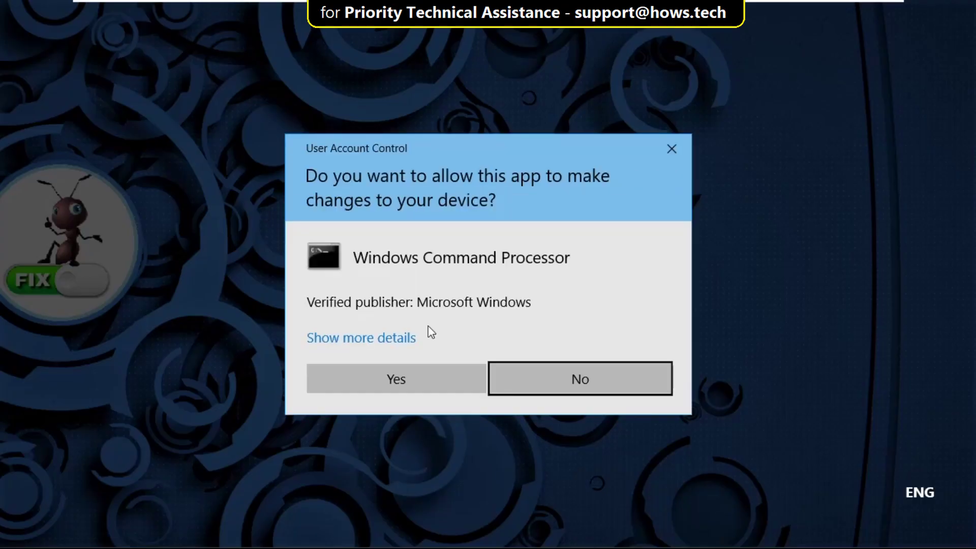
click(427, 388)
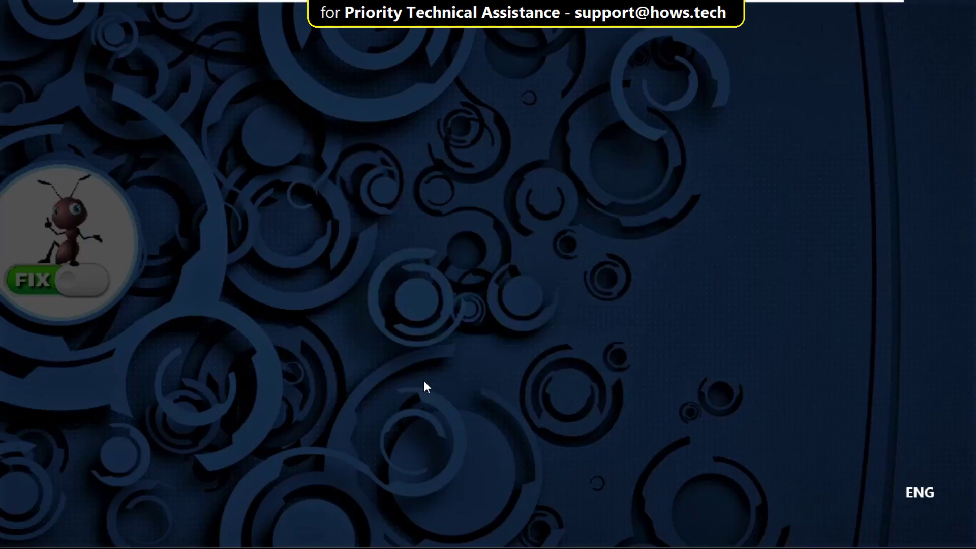
- Run prompt, then sfc /scanfile and sfc /verifyfile on c:\windows\system32\ieframe.dll
text(p)
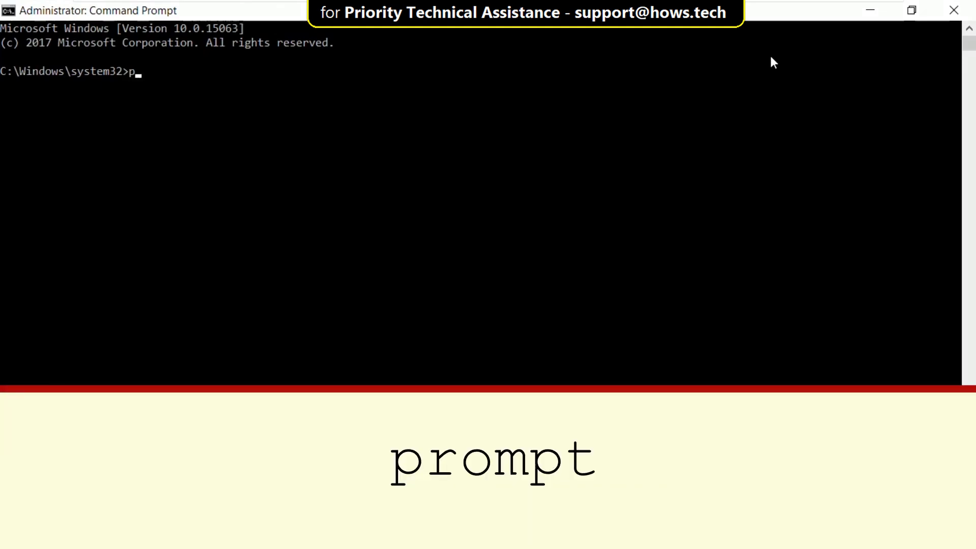
text(rompt)
key(Return)
text(sfc )
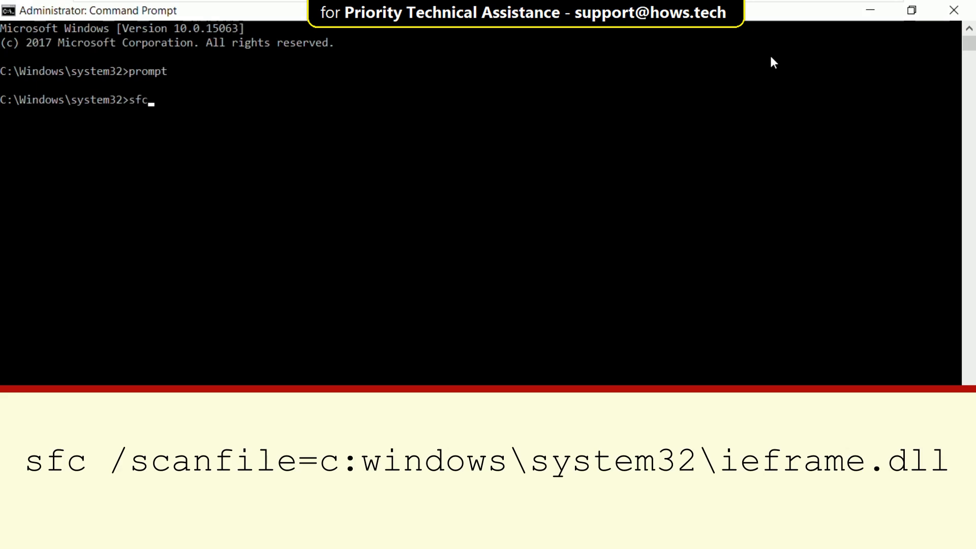
text(/scanfile=c:\windows\system)
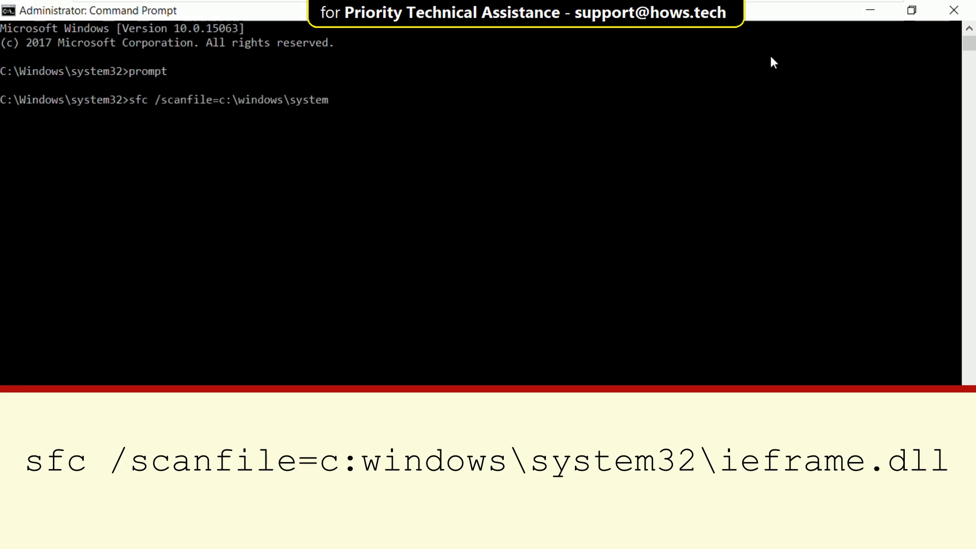
text(32\ieframe.dll)
key(Return)
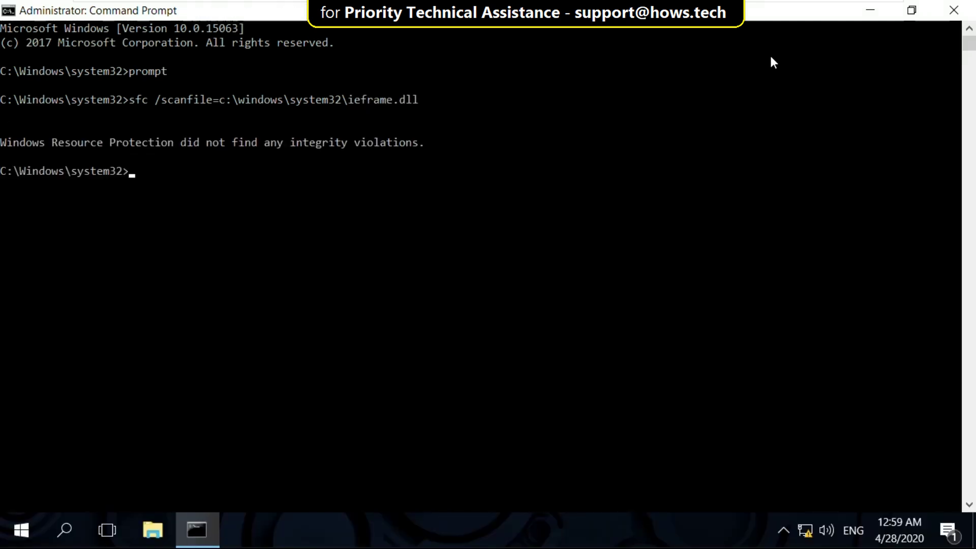
text(sfc)
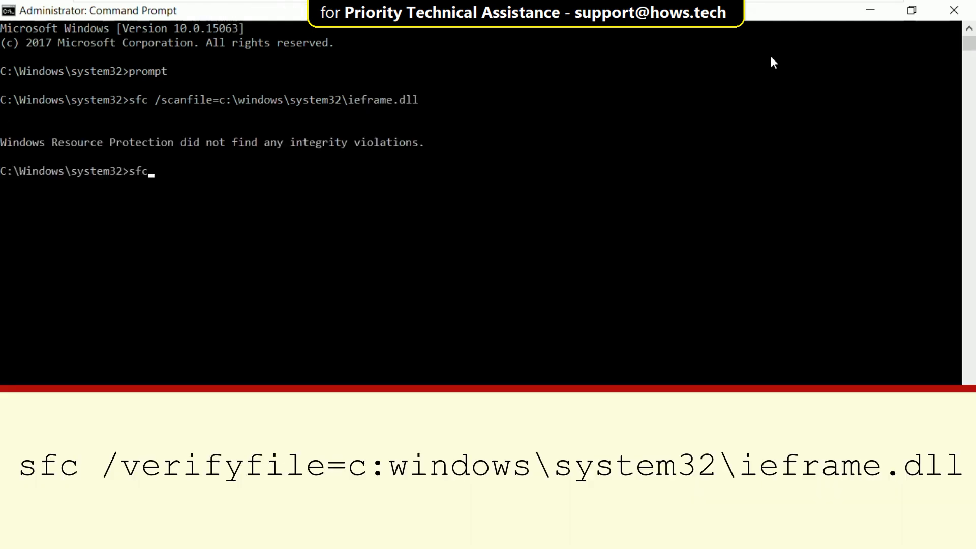
text( /verifyfile=c:\)
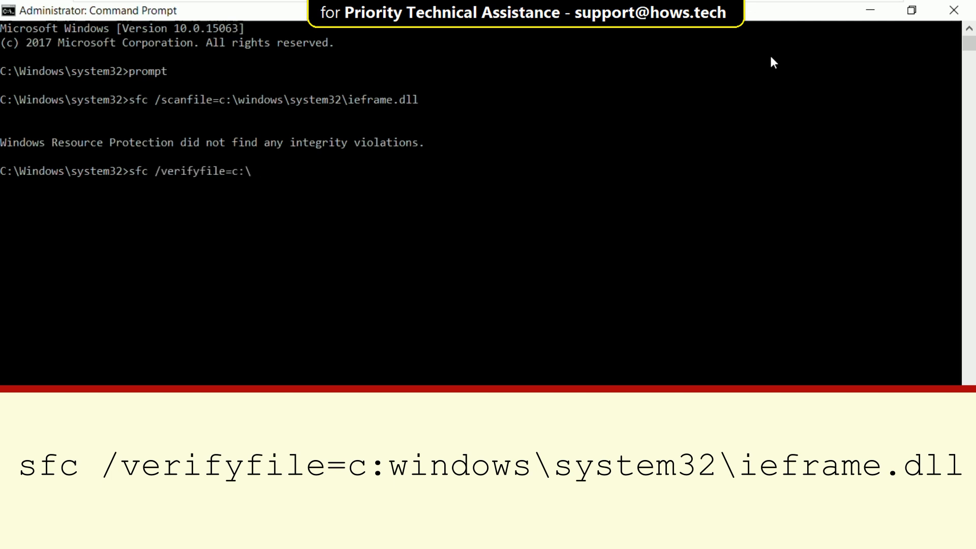
text(windows\system32\)
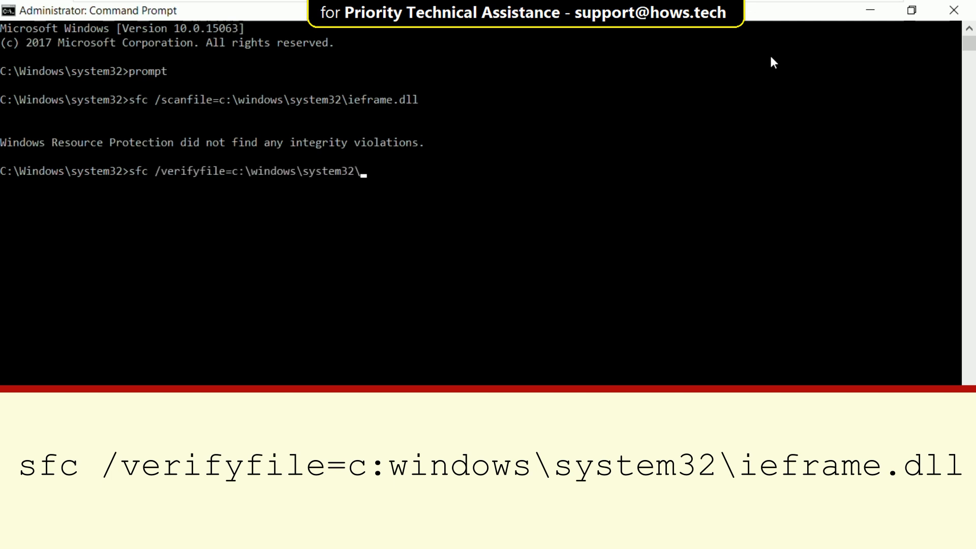
text(ieframe.dll)
key(Return)
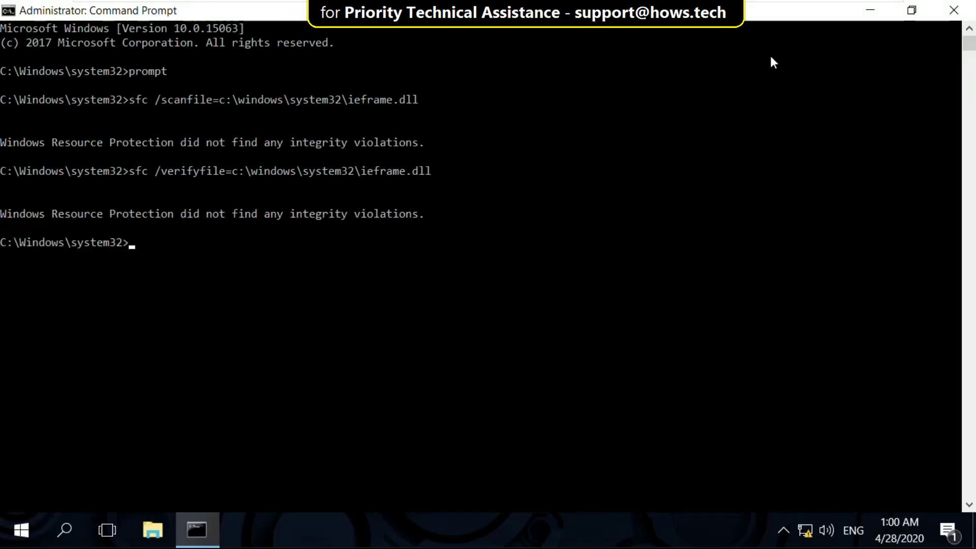
- List file associations with assoc, run chkdsk, then exit Command Prompt
text(assoc)
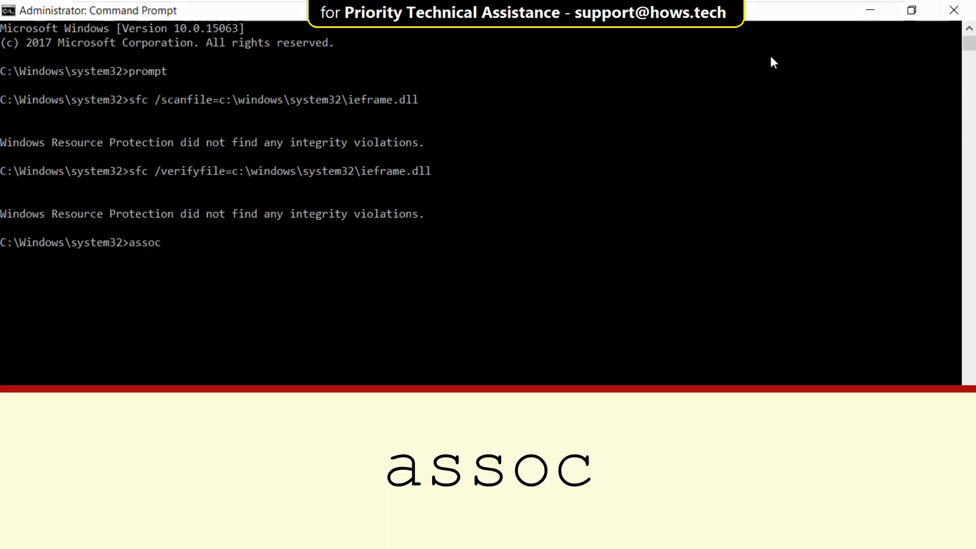
key(Return)
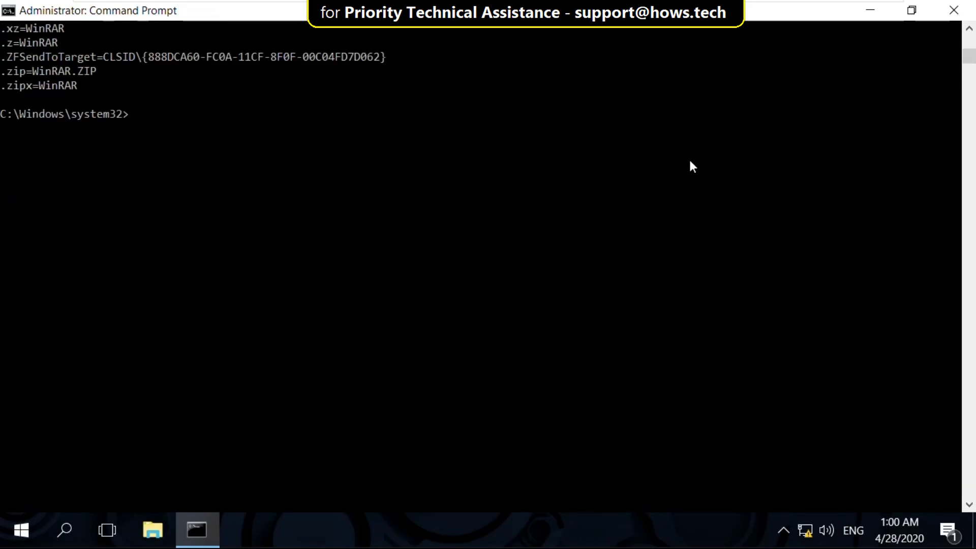
text(chkdsk)
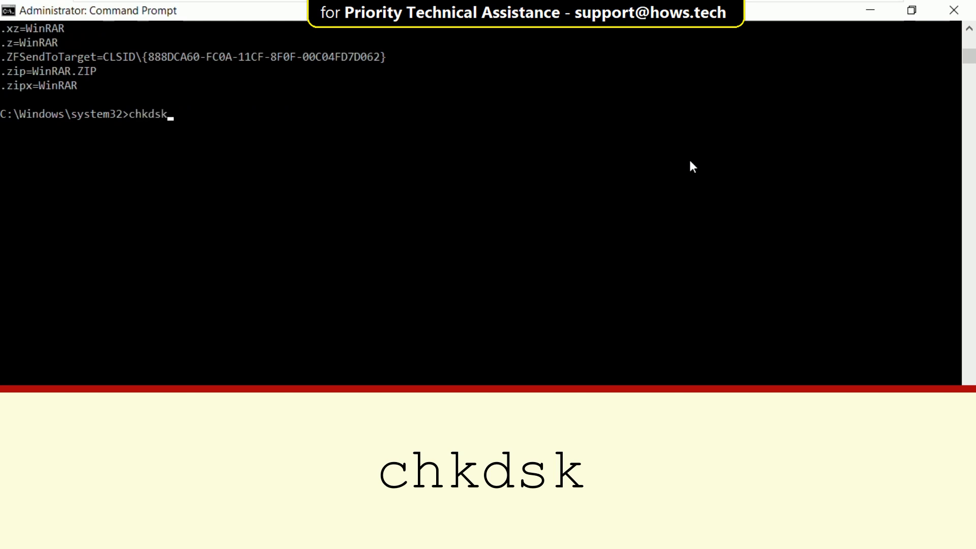
key(Return)
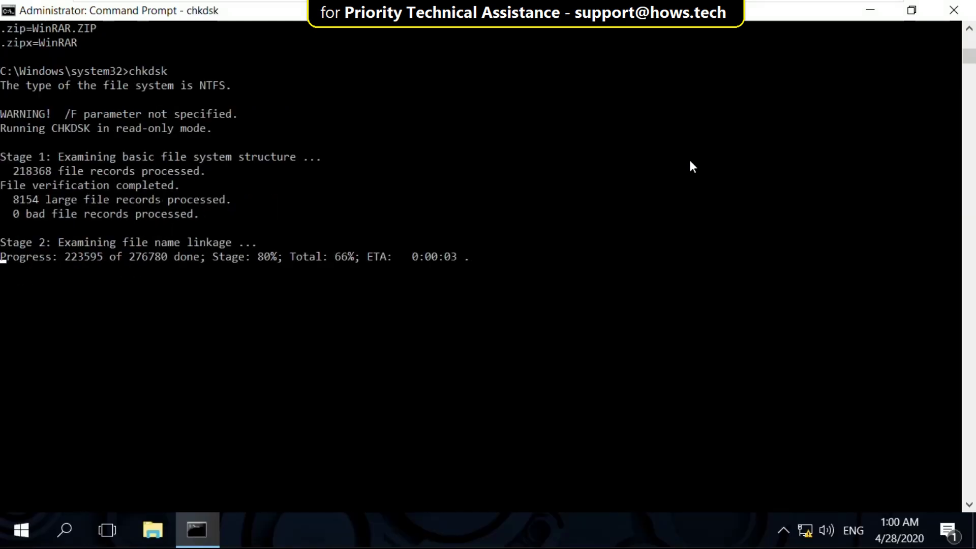
text(e)
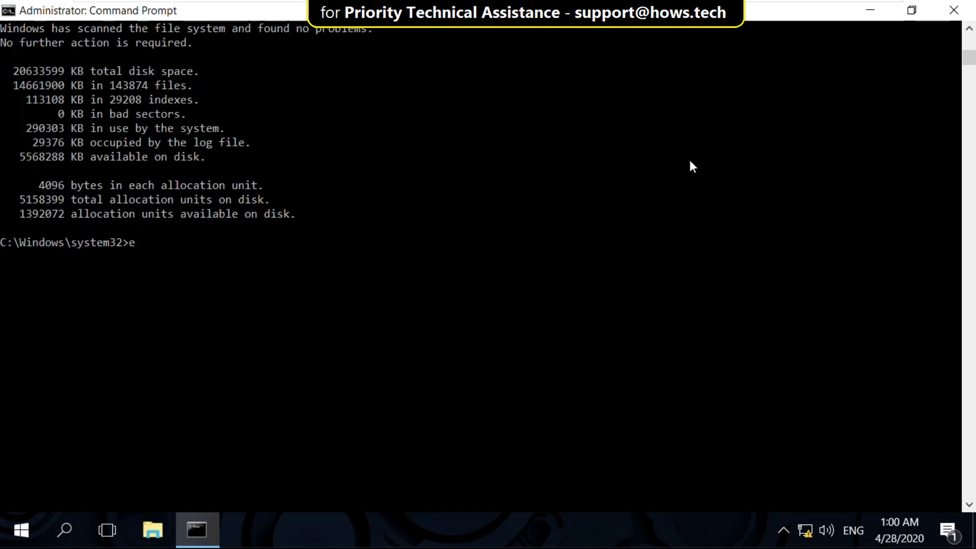
text(xit)
key(Return)
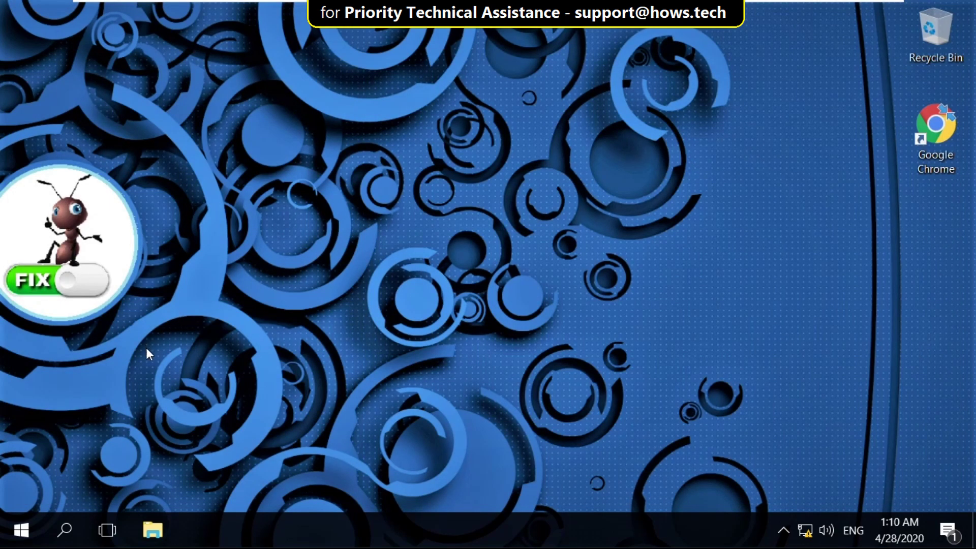
- Restart the computer from the Start menu's power options
click(28, 526)
click(20, 489)
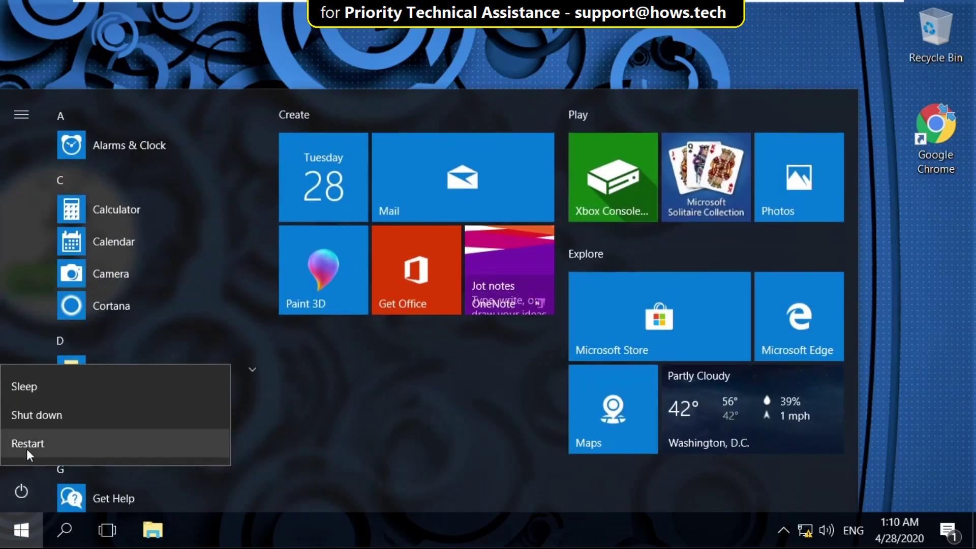
click(27, 443)
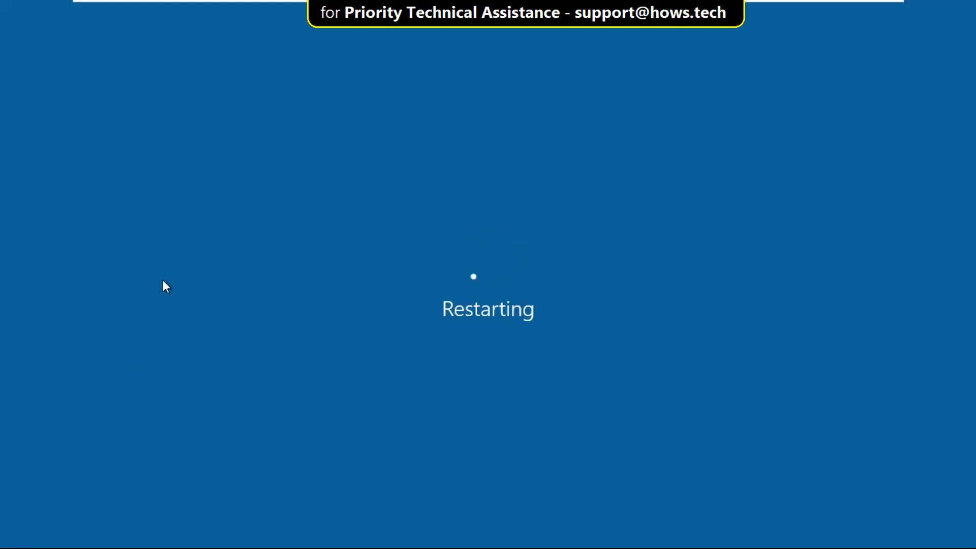